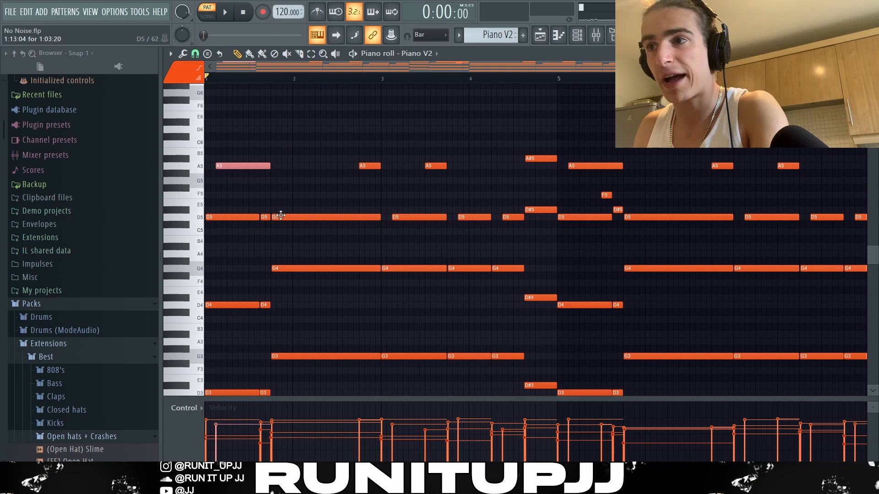
# - Add the four D5 melody notes between the end of bar 1 and bar 4 to the selection
pyautogui.keyDown('shift'); pyautogui.click(320, 217); pyautogui.keyUp('shift')
pyautogui.keyDown('shift'); pyautogui.click(419, 217); pyautogui.keyUp('shift')
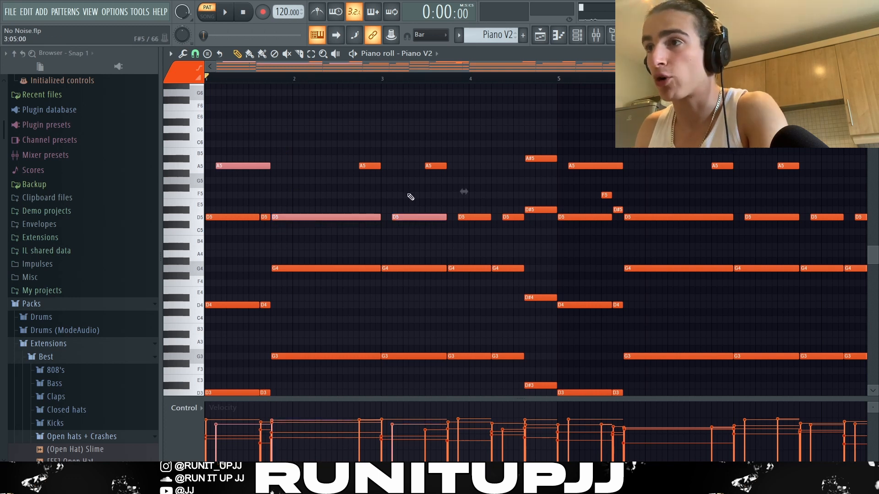
pyautogui.keyDown('shift'); pyautogui.click(475, 218); pyautogui.keyUp('shift')
pyautogui.keyDown('shift'); pyautogui.click(513, 217); pyautogui.keyUp('shift')
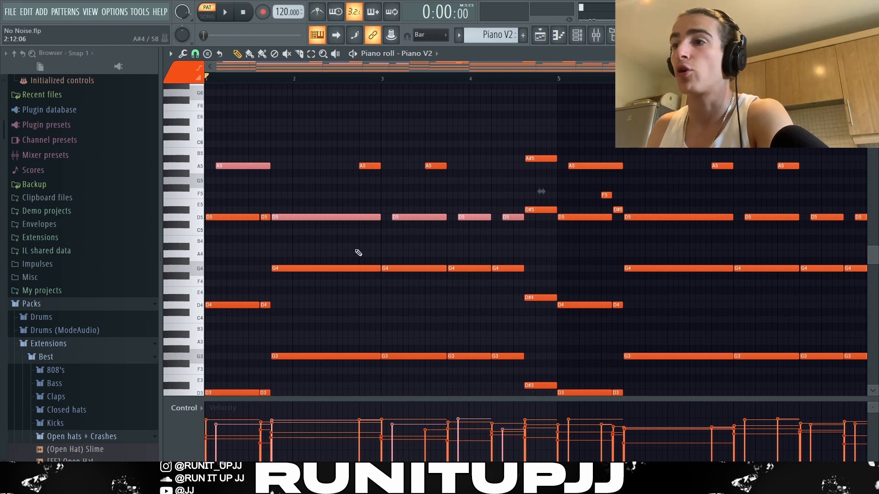
# - Clear the selection and select the short A5 notes in bars 2 and 3 and the A#5 note in bar 4
pyautogui.keyDown('ctrl'); pyautogui.click(501, 253); pyautogui.keyUp('ctrl')
pyautogui.keyDown('ctrl'); pyautogui.click(361, 166); pyautogui.keyUp('ctrl')
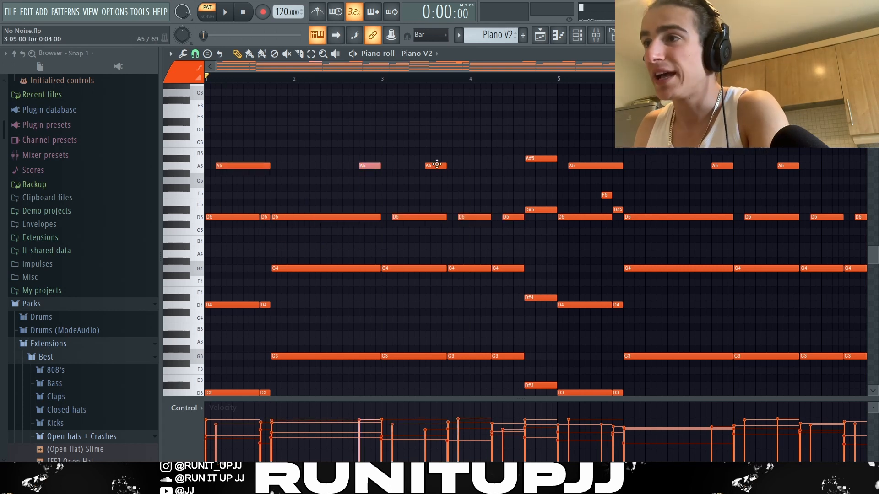
pyautogui.keyDown('ctrl'); pyautogui.click(435, 165); pyautogui.keyUp('ctrl')
pyautogui.keyDown('ctrl'); pyautogui.click(538, 159); pyautogui.keyUp('ctrl')
pyautogui.keyDown('ctrl'); pyautogui.scroll(-3, 527, 185); pyautogui.keyUp('ctrl')
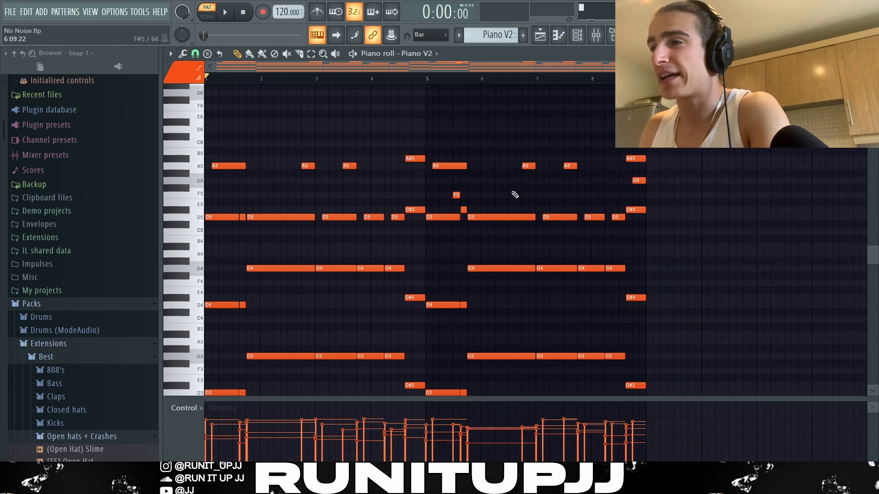
# - Select the short F5 and D#5 notes in bar 5 and the G5 note in bar 8, and clear the selection
pyautogui.moveTo(440, 185); pyautogui.dragTo(504, 215)
pyautogui.keyDown('ctrl'); pyautogui.click(638, 180); pyautogui.keyUp('ctrl')
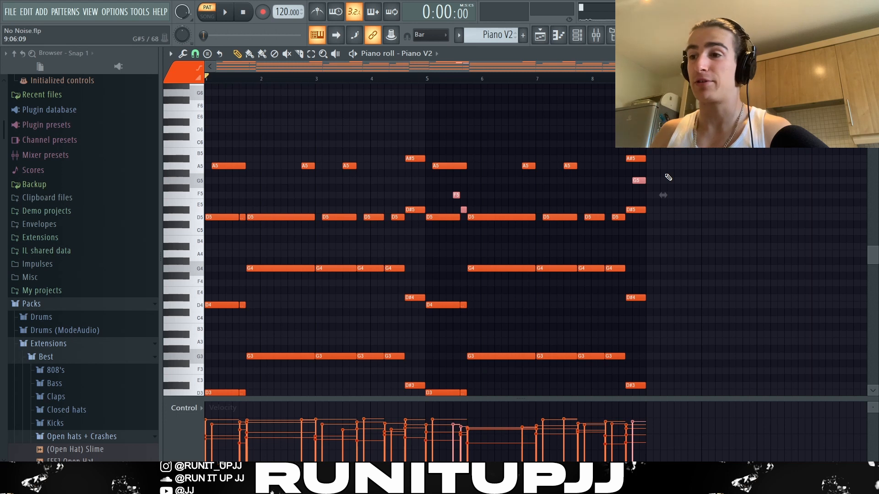
pyautogui.click(667, 179)
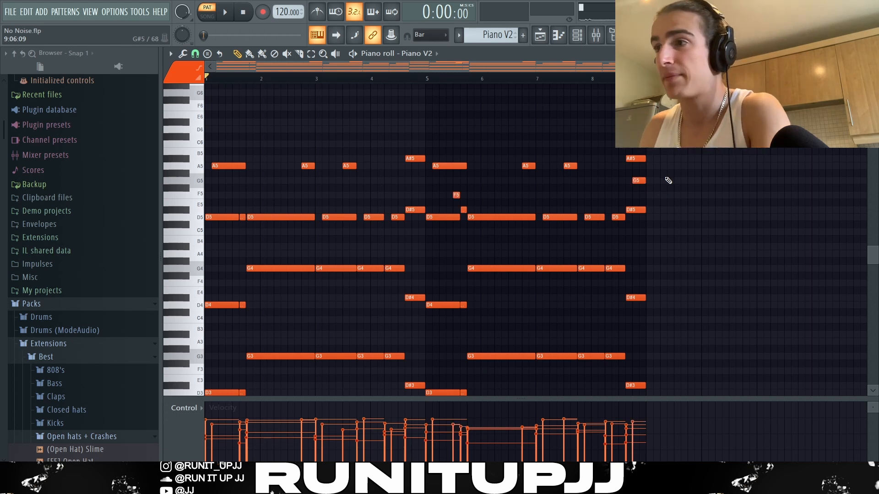
# - Preview the randomizer and the strumizer on the piano notes, closing each without accepting it
pyautogui.scroll(-3, 691, 210)
pyautogui.hotkey('alt', 'r')
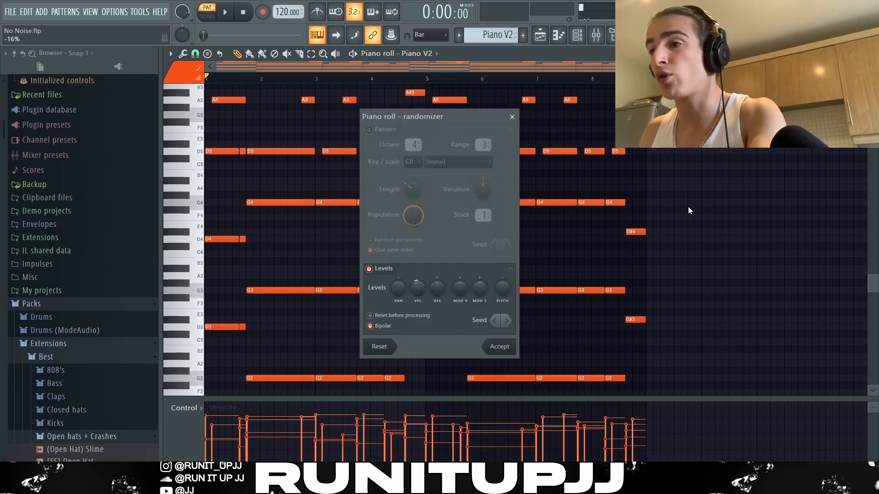
pyautogui.click(512, 117)
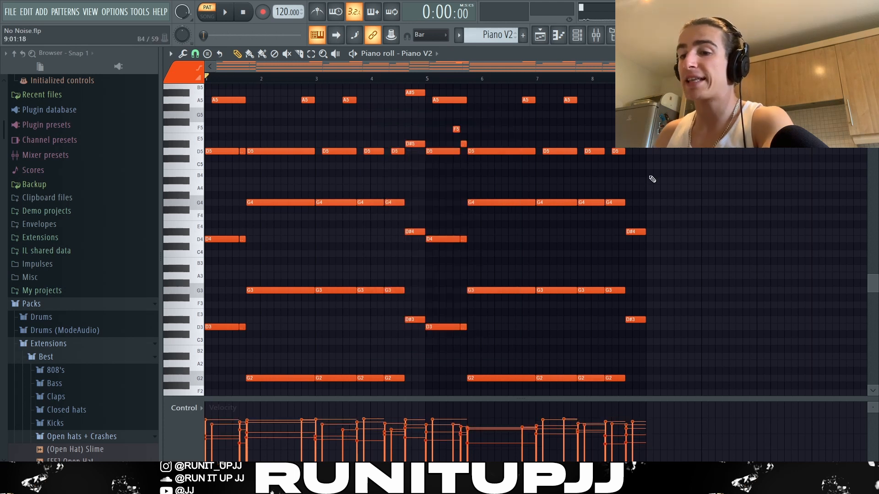
pyautogui.hotkey('alt', 's')
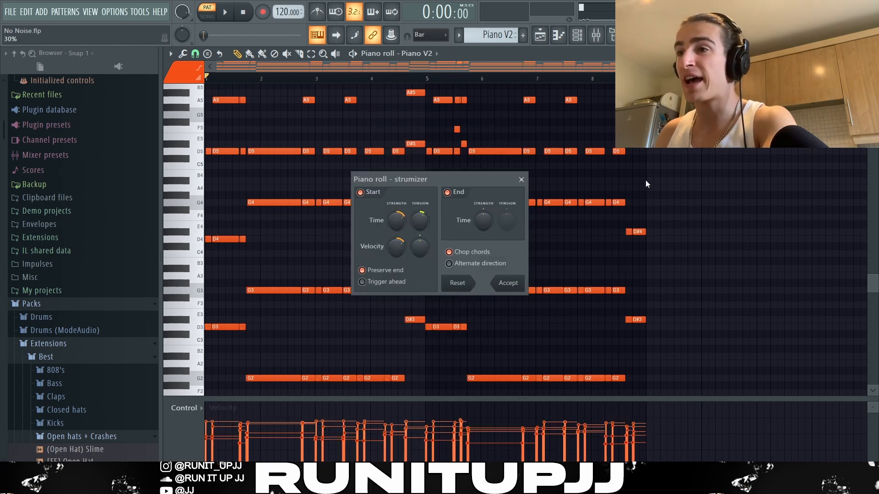
pyautogui.click(521, 180)
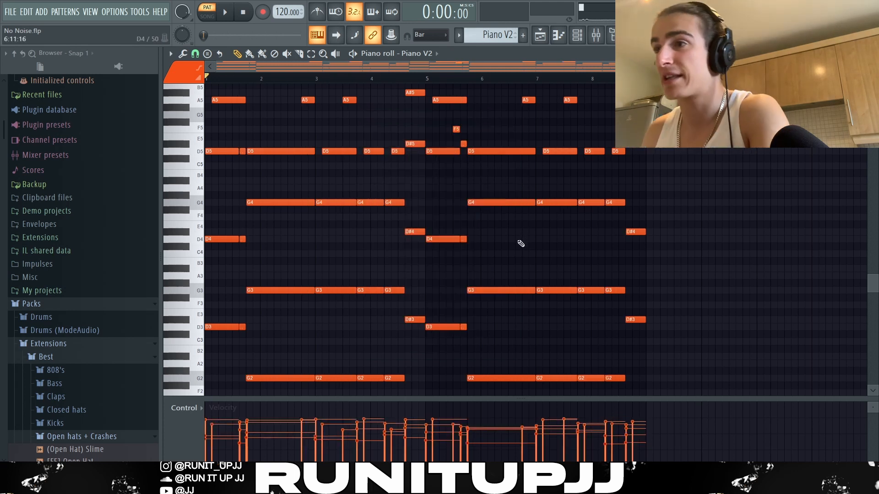
# - Play the Piano V2 pattern through bar 8 and stop playback
pyautogui.moveTo(873, 79); pyautogui.dragTo(873, 83)
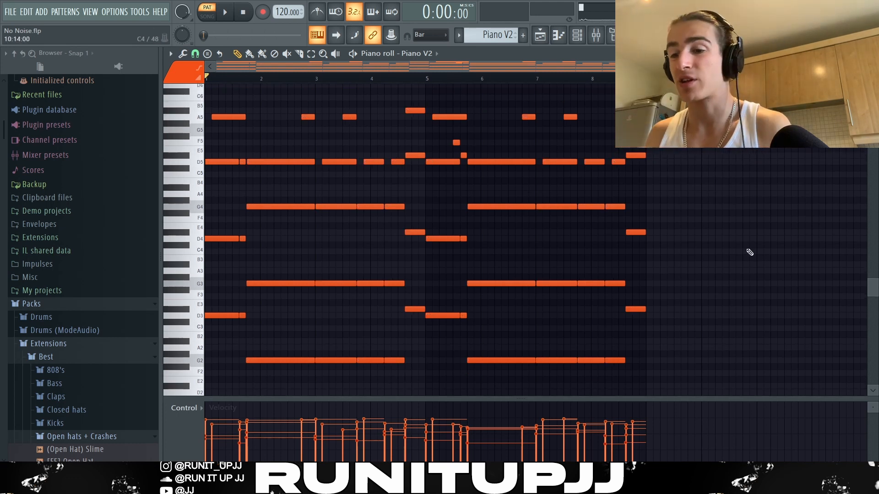
pyautogui.press('space')
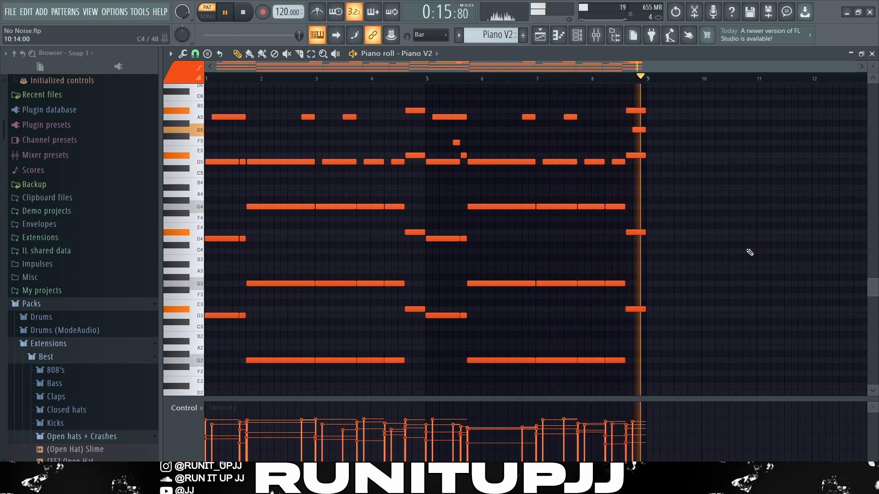
pyautogui.press('space')
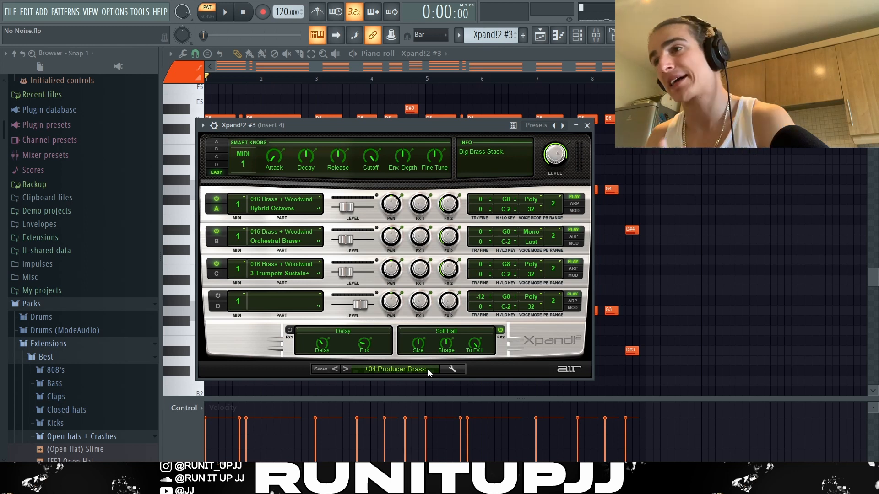
# - Close the brass Xpand!2 #3 window and select the lowest layer of notes across the whole pattern
pyautogui.press('Escape')
pyautogui.scroll(-6, 387, 202)
pyautogui.scroll(2, 321, 213)
pyautogui.moveTo(214, 215); pyautogui.dragTo(691, 336)
pyautogui.scroll(4, 768, 257)
pyautogui.scroll(1, 771, 259)
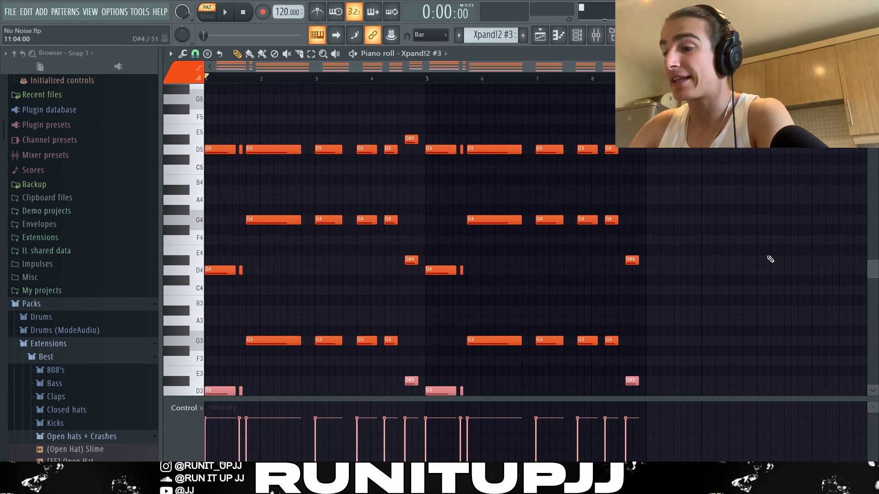
# - Try transposing the selected low brass notes two octaves up and return them to their original octave
pyautogui.hotkey('ctrl', 'Up')
pyautogui.hotkey('ctrl', 'Up')
pyautogui.hotkey('ctrl', 'Down')
pyautogui.hotkey('ctrl', 'Down')
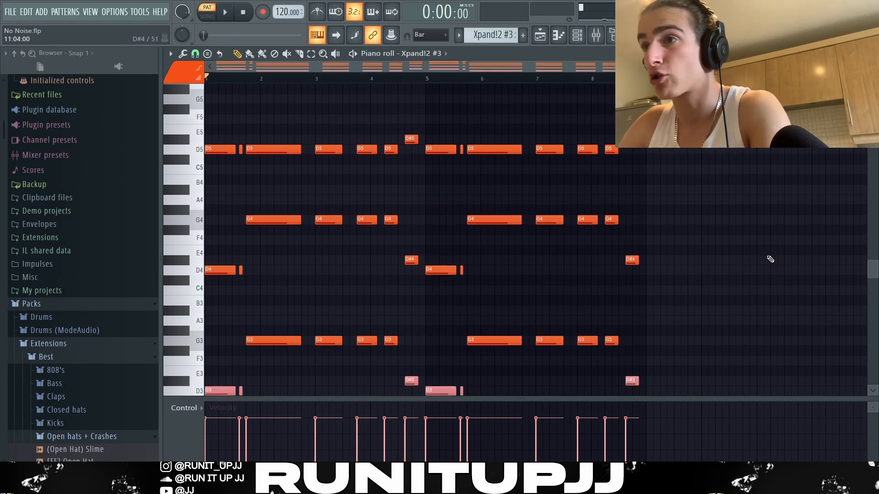
# - Select the highest note of each brass chord across the pattern and clear the selection
pyautogui.scroll(3, 771, 259)
pyautogui.hotkey('ctrl', 'd')
pyautogui.moveTo(212, 158); pyautogui.dragTo(280, 244)
pyautogui.keyDown('ctrl'); pyautogui.keyDown('shift'); pyautogui.click(322, 241); pyautogui.keyUp('shift'); pyautogui.keyUp('ctrl')
pyautogui.keyDown('ctrl'); pyautogui.keyDown('shift'); pyautogui.click(364, 242); pyautogui.keyUp('shift'); pyautogui.keyUp('ctrl')
pyautogui.keyDown('ctrl'); pyautogui.keyDown('shift'); pyautogui.click(390, 242); pyautogui.keyUp('shift'); pyautogui.keyUp('ctrl')
pyautogui.moveTo(402, 145); pyautogui.dragTo(420, 173)
pyautogui.moveTo(441, 167); pyautogui.dragTo(489, 184)
pyautogui.keyDown('ctrl'); pyautogui.keyDown('shift'); pyautogui.click(501, 241); pyautogui.keyUp('shift'); pyautogui.keyUp('ctrl')
pyautogui.keyDown('ctrl'); pyautogui.keyDown('shift'); pyautogui.click(547, 239); pyautogui.keyUp('shift'); pyautogui.keyUp('ctrl')
pyautogui.moveTo(592, 240); pyautogui.dragTo(614, 244)
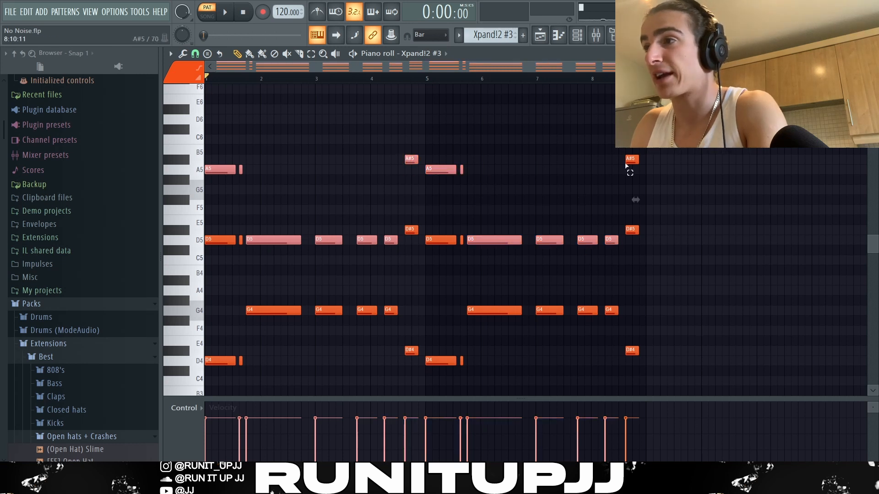
pyautogui.hotkey('ctrl', 'd')
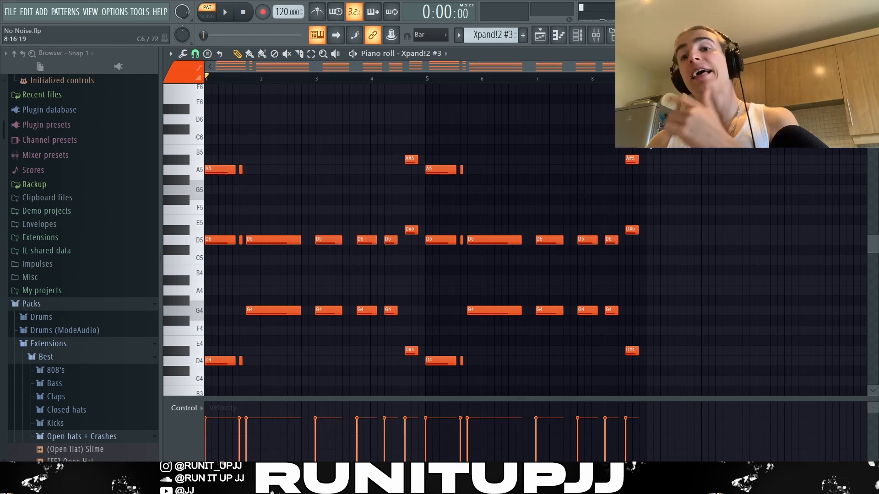
# - Select the upper chord notes, from G4 up, in bars 1 to 4 of the brass pattern and clear the selection
pyautogui.scroll(-5, 682, 183)
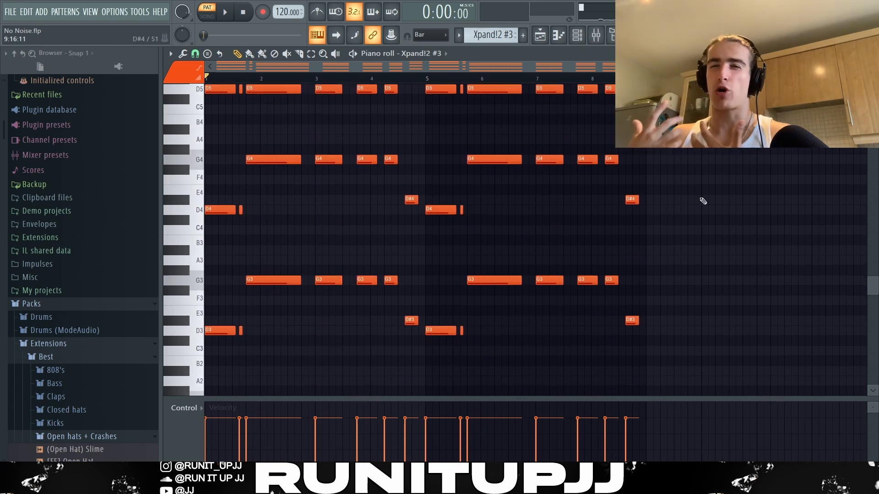
pyautogui.scroll(6, 687, 205)
pyautogui.scroll(-3, 667, 210)
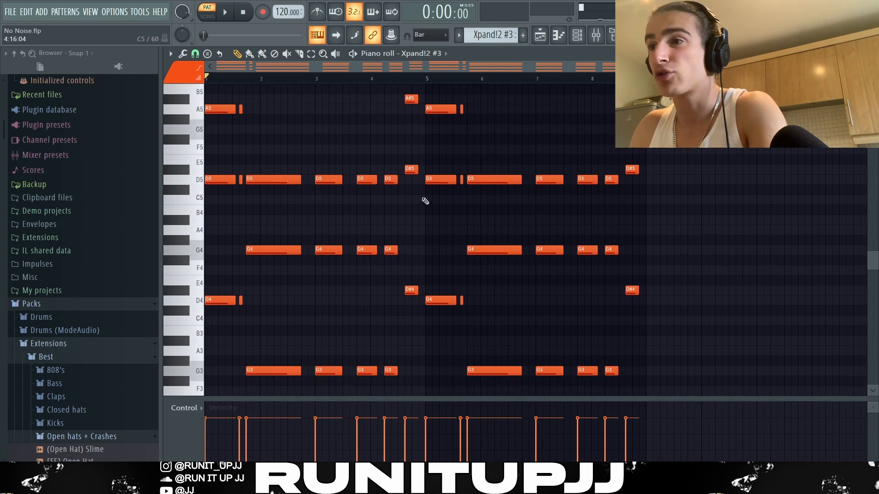
pyautogui.moveTo(425, 201); pyautogui.dragTo(134, 56)
pyautogui.scroll(-3, 243, 212)
pyautogui.moveTo(243, 212); pyautogui.dragTo(405, 272)
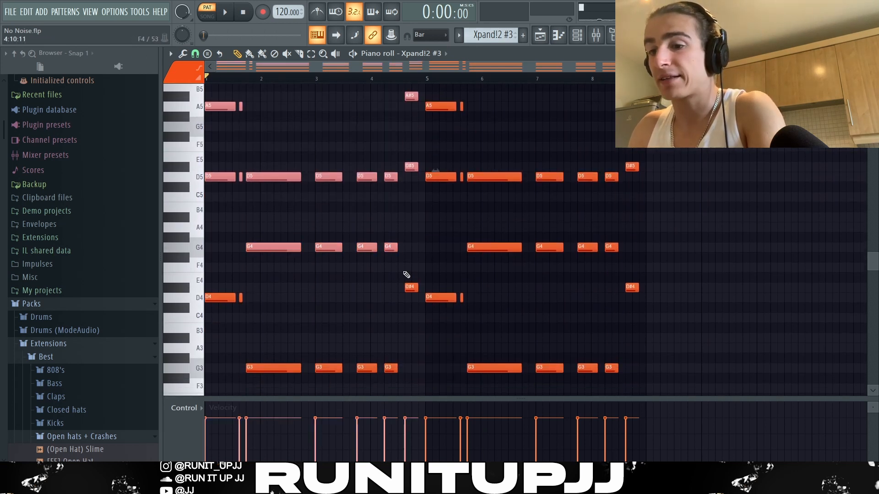
pyautogui.press('Delete')
pyautogui.scroll(-5, 369, 226)
pyautogui.scroll(3, 300, 191)
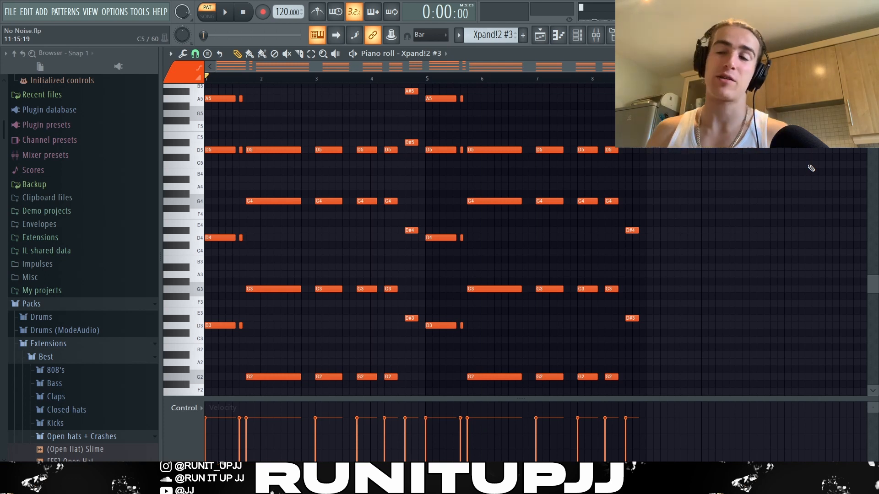
# - Play the Xpand!2 #3 brass pattern through bar 8 and stop playback
pyautogui.press('space')
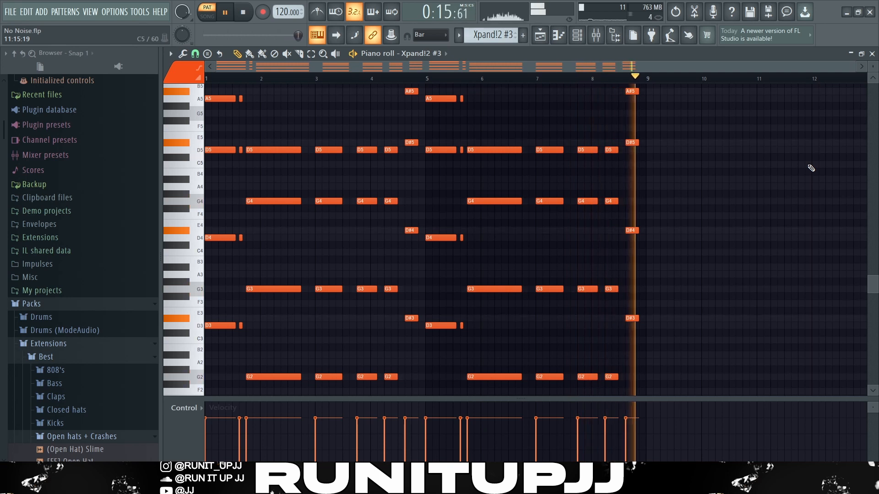
pyautogui.press('space')
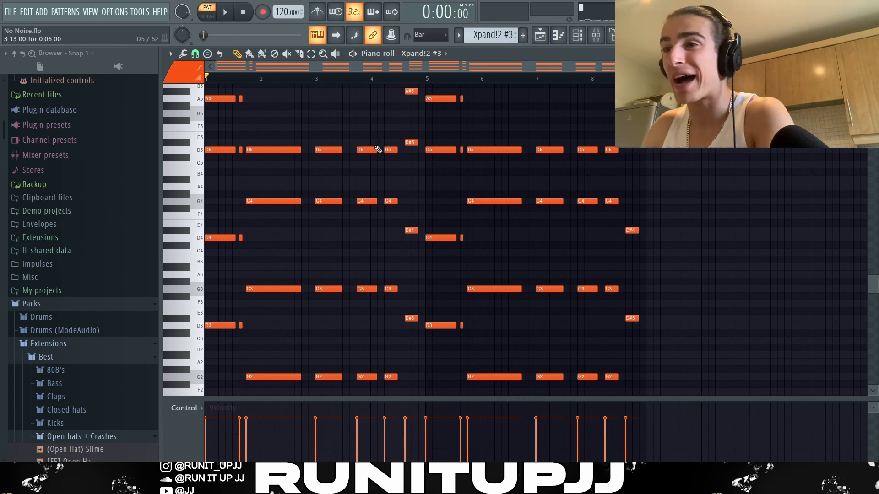
pyautogui.moveTo(313, 140); pyautogui.dragTo(304, 393)
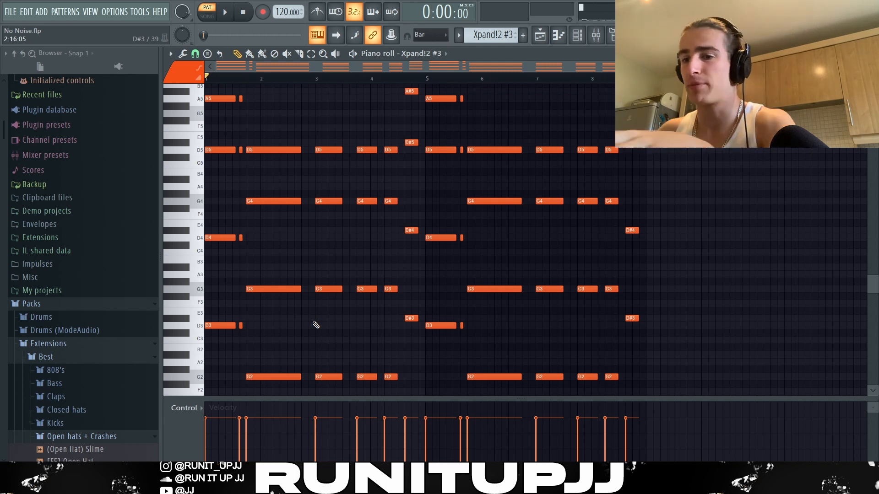
# - Browse to the 16 Strings category in the preset list of the strings Xpand!2
pyautogui.press('F9')
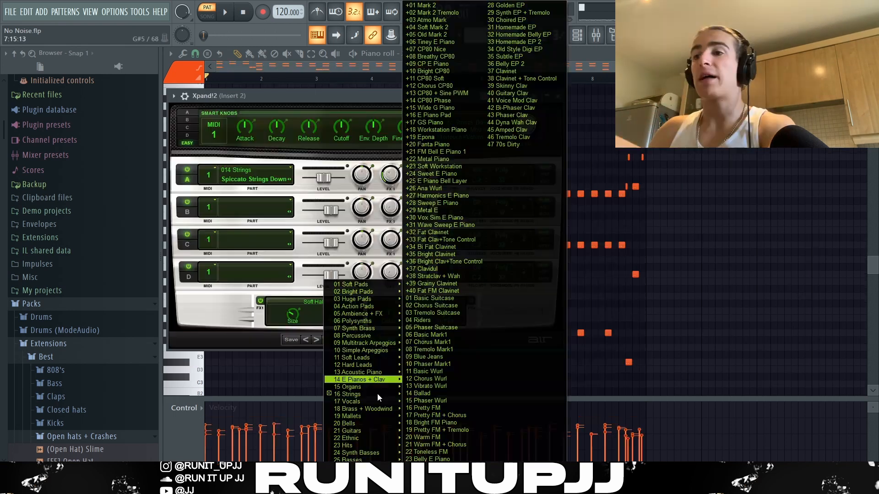
pyautogui.moveTo(348, 397)
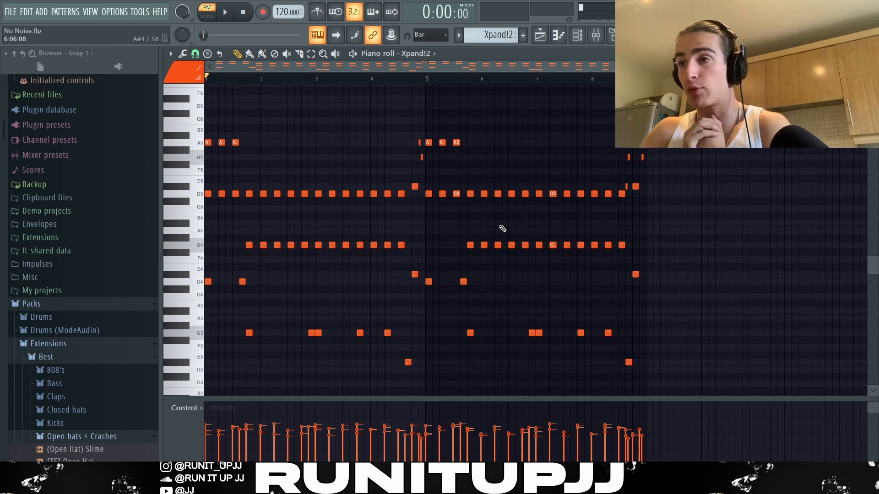
# - Select all the low G3 and D#3 notes of the strings pattern in both four-bar halves
pyautogui.scroll(-3, 412, 225)
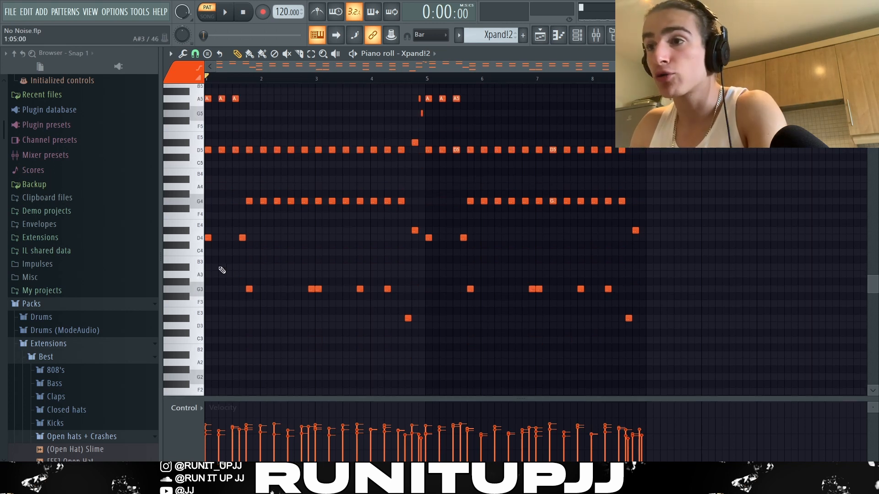
pyautogui.moveTo(216, 271); pyautogui.dragTo(447, 355)
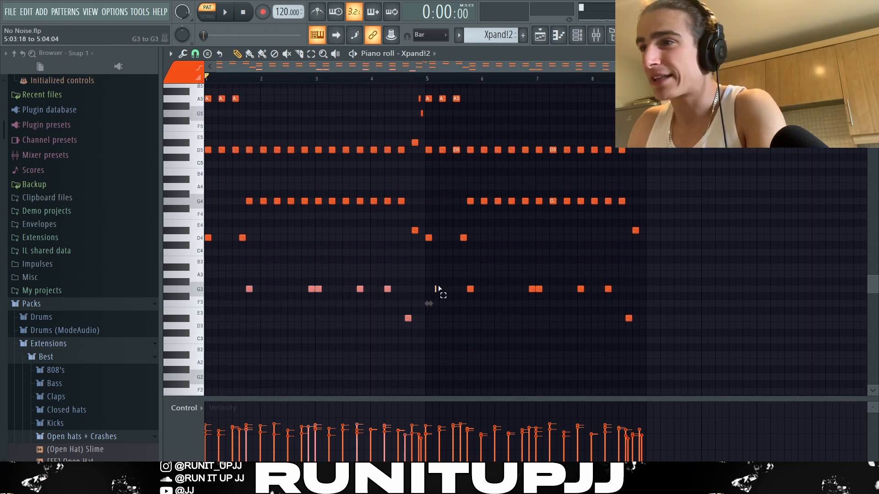
pyautogui.moveTo(436, 286); pyautogui.dragTo(674, 344)
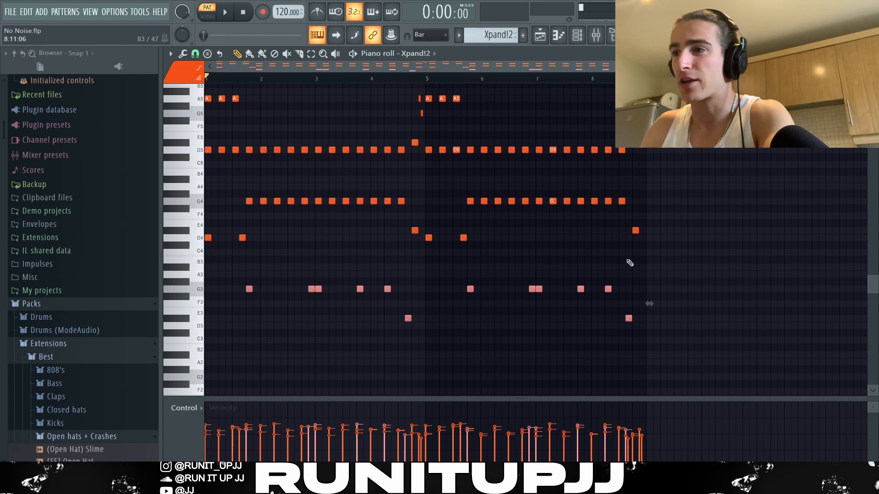
# - Clear the selection and select the upper string notes from G4 up across the whole pattern
pyautogui.scroll(6, 221, 197)
pyautogui.click(228, 201)
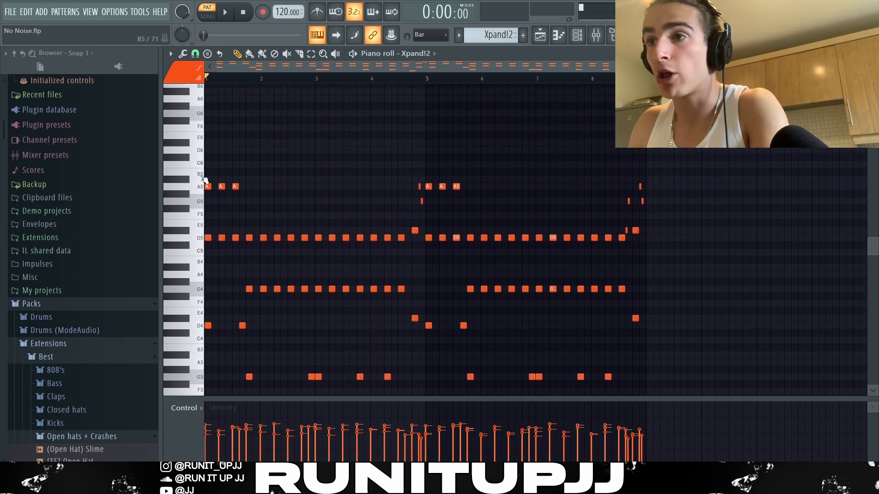
pyautogui.moveTo(205, 179); pyautogui.dragTo(215, 294)
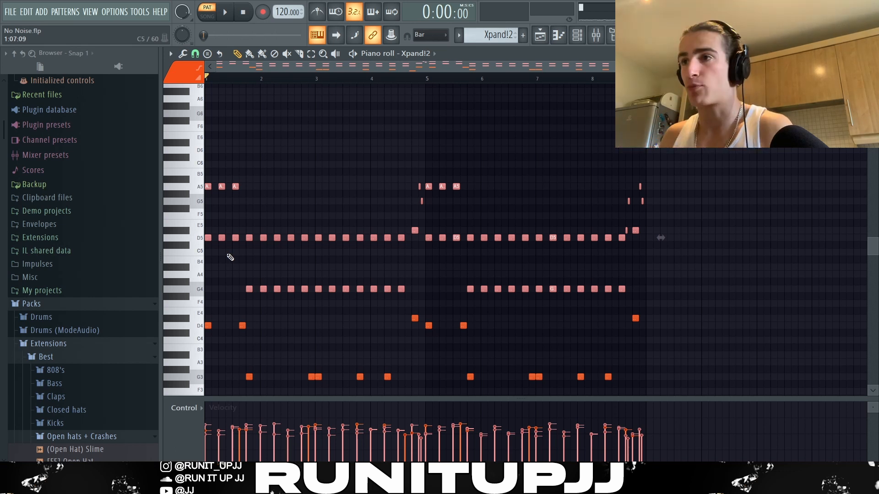
# - Select in turn the short passing string notes just before bar 5 and those in bar 8
pyautogui.scroll(5, 467, 232)
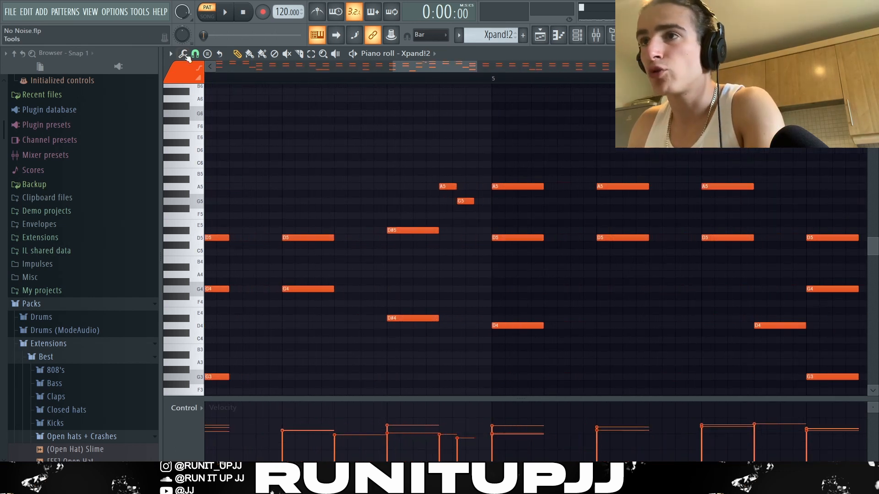
pyautogui.scroll(3, 545, 218)
pyautogui.keyDown('ctrl'); pyautogui.moveTo(375, 170); pyautogui.dragTo(420, 215); pyautogui.keyUp('ctrl')
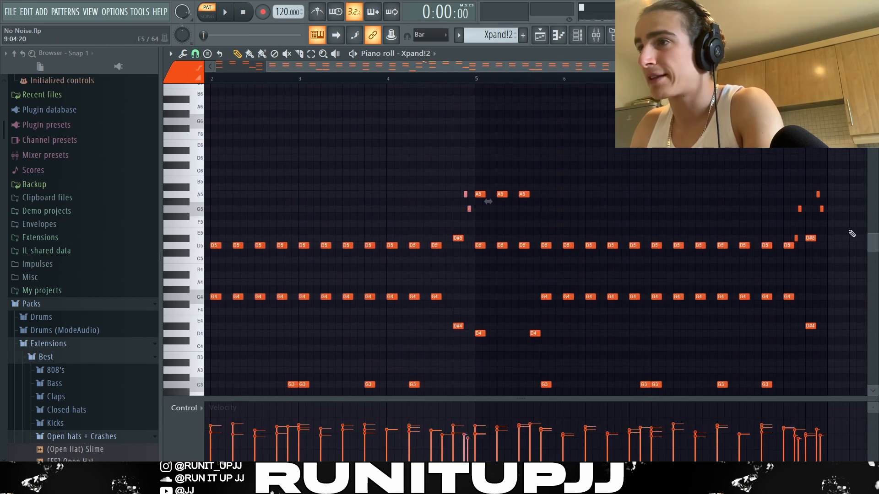
pyautogui.scroll(4, 842, 231)
pyautogui.keyDown('ctrl'); pyautogui.moveTo(414, 170); pyautogui.dragTo(473, 260); pyautogui.keyUp('ctrl')
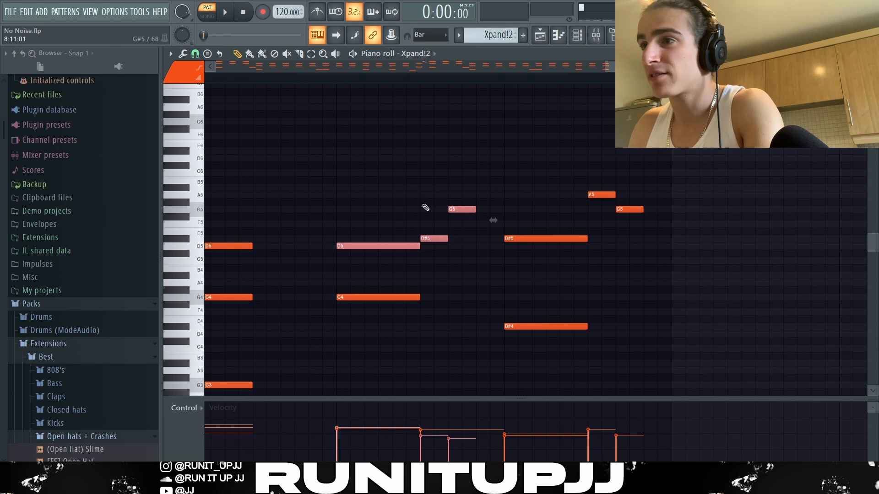
pyautogui.keyDown('ctrl'); pyautogui.moveTo(595, 181); pyautogui.dragTo(631, 213); pyautogui.keyUp('ctrl')
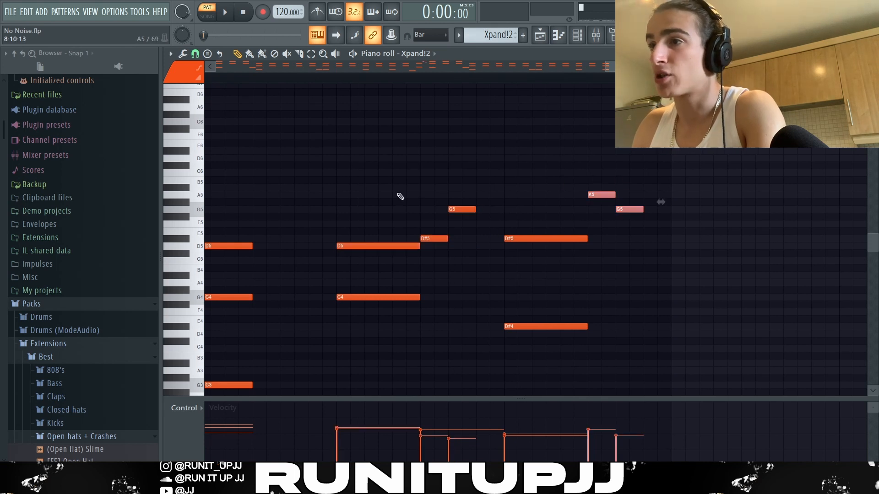
# - Add the short passing D#5 and G5 notes in bar 8 to the selection and play back the Xpand!2 pattern
pyautogui.keyDown('ctrl'); pyautogui.keyDown('shift'); pyautogui.moveTo(400, 195); pyautogui.dragTo(438, 234); pyautogui.keyUp('shift'); pyautogui.keyUp('ctrl')
pyautogui.keyDown('ctrl'); pyautogui.keyDown('shift'); pyautogui.moveTo(437, 188); pyautogui.dragTo(452, 245); pyautogui.keyUp('shift'); pyautogui.keyUp('ctrl')
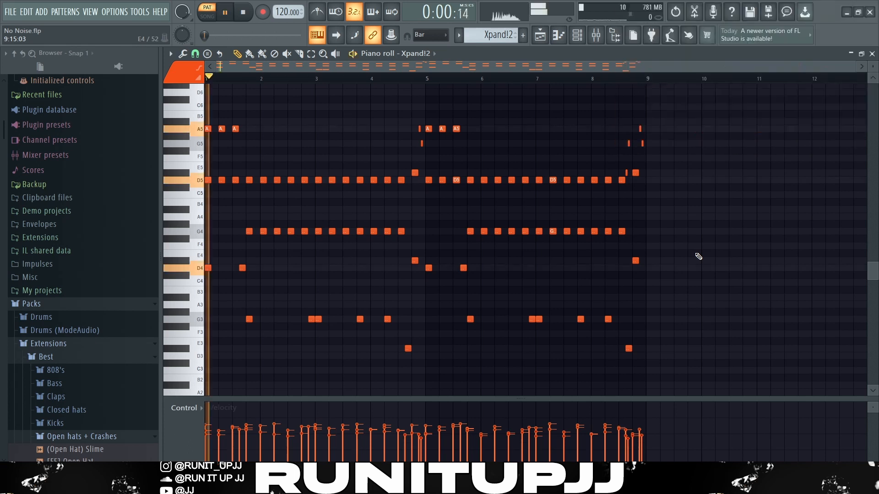
pyautogui.press('space')
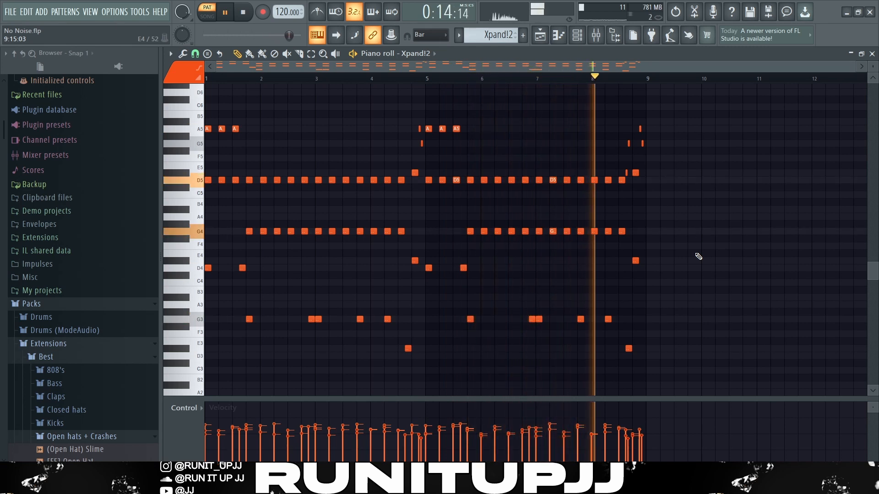
pyautogui.press('space')
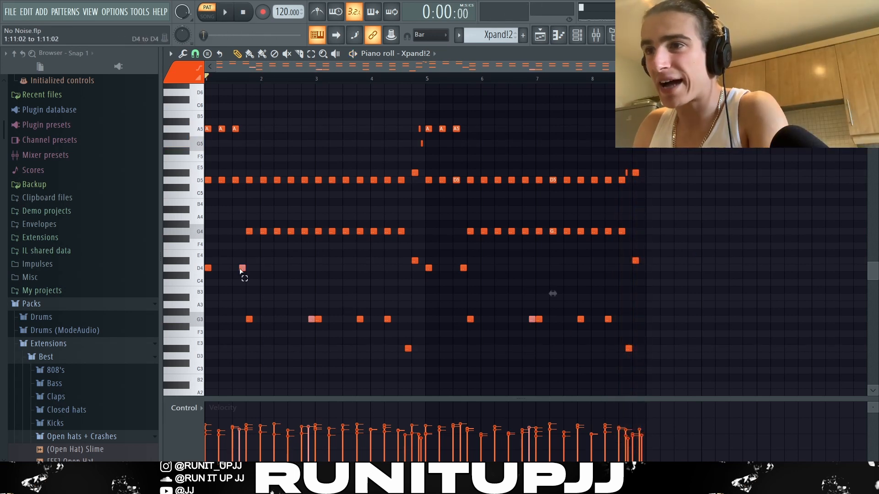
# - Mark the extra low D4 and G3 notes in both halves, clear the selection, and preview the randomizer and strum tools
pyautogui.keyDown('ctrl'); pyautogui.keyDown('shift'); pyautogui.click(462, 269); pyautogui.keyUp('shift'); pyautogui.keyUp('ctrl')
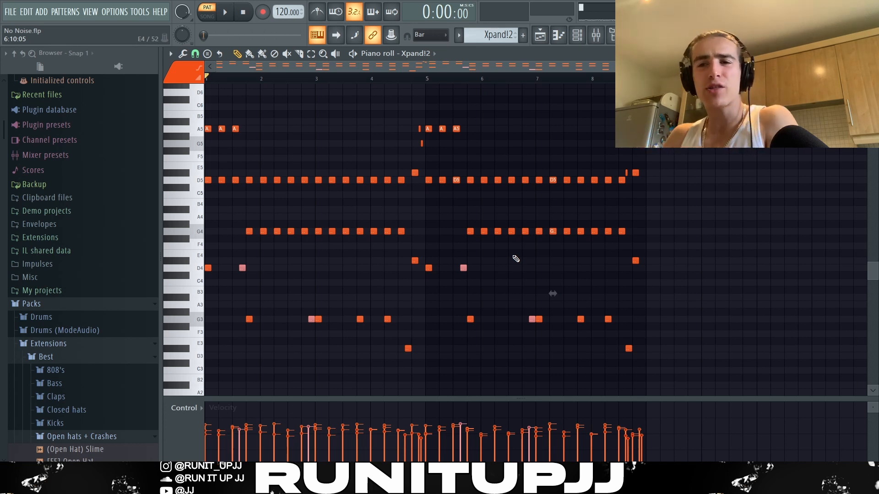
pyautogui.keyDown('ctrl'); pyautogui.click(515, 259); pyautogui.keyUp('ctrl')
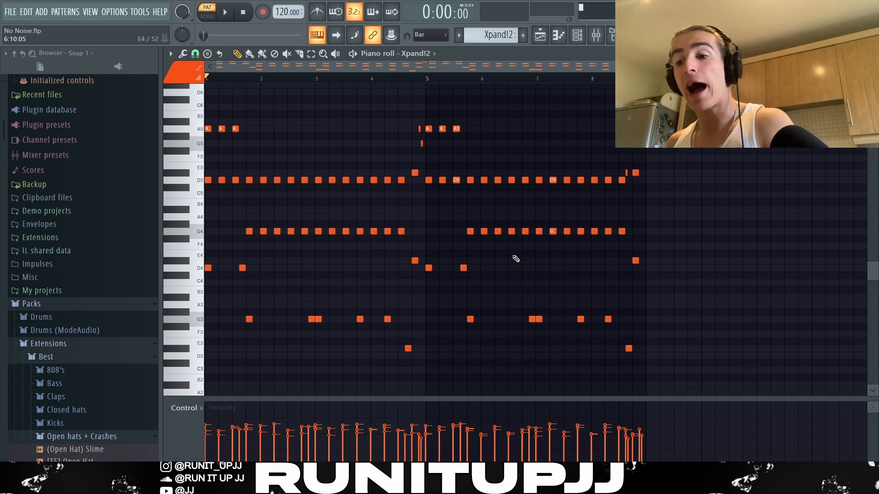
pyautogui.hotkey('alt', 'r')
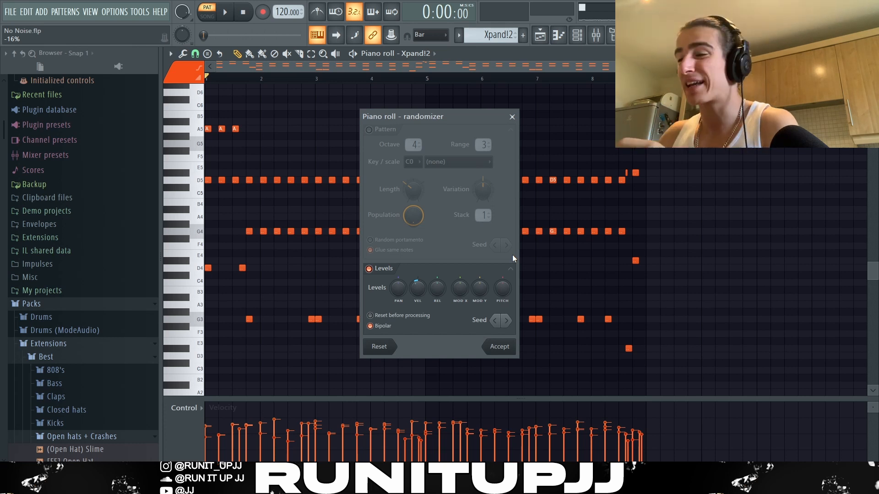
pyautogui.hotkey('alt', 's')
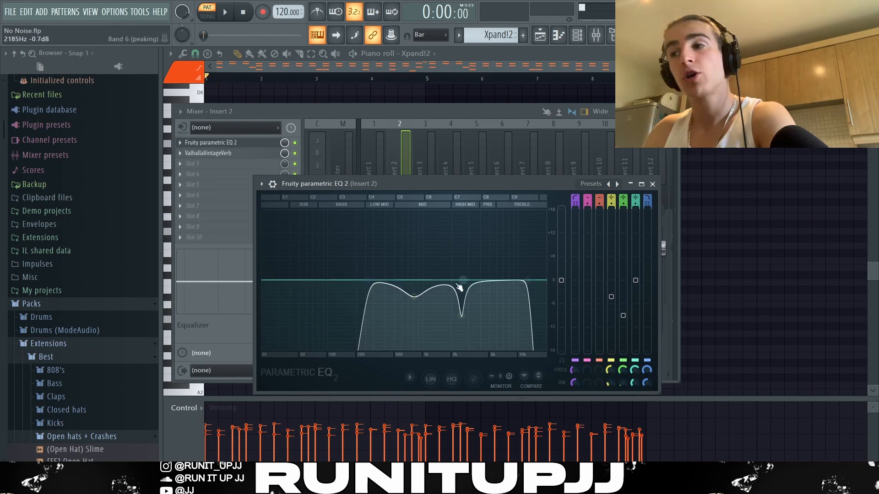
# - Inspect the Fruity parametric EQ 2 curve on Insert 2 and play the melody tracks in the arrangement from bar 49
pyautogui.moveTo(413, 293); pyautogui.dragTo(308, 300)
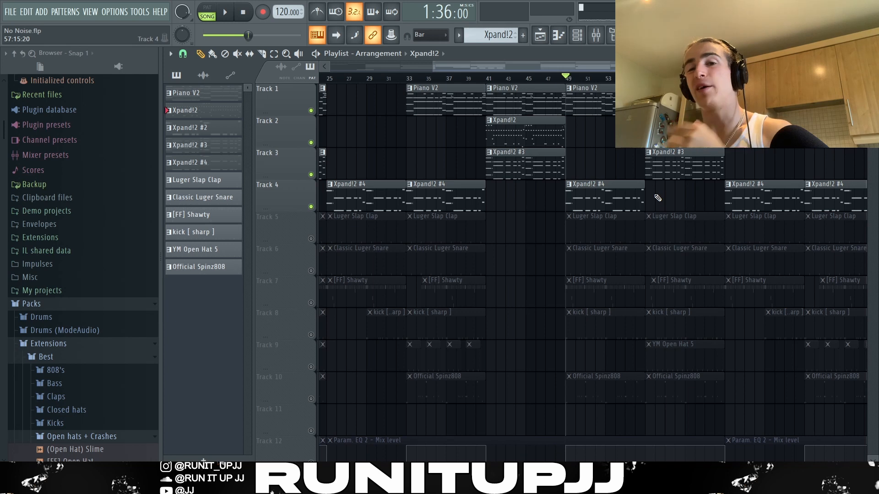
pyautogui.press('space')
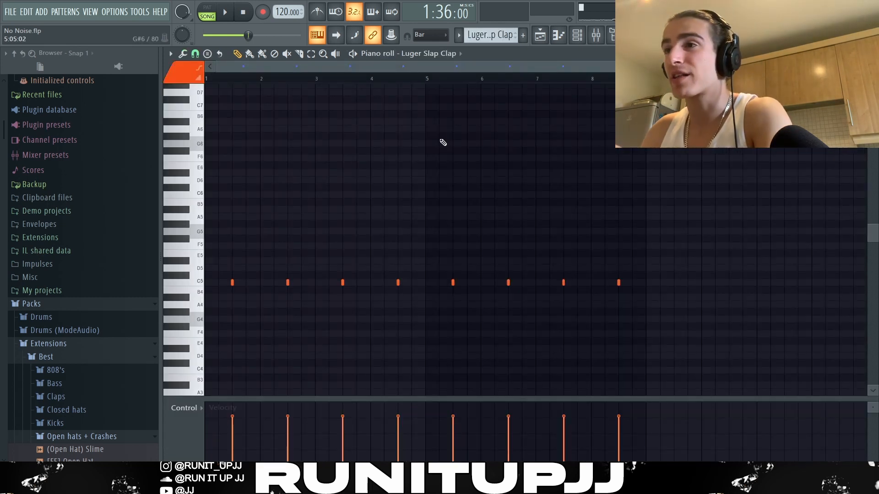
# - Highlight the C5 clap notes and the first bar of the Luger Slap Clap pattern, and play the pattern back
pyautogui.moveTo(222, 265); pyautogui.dragTo(742, 331)
pyautogui.keyDown('ctrl'); pyautogui.click(415, 196); pyautogui.keyUp('ctrl')
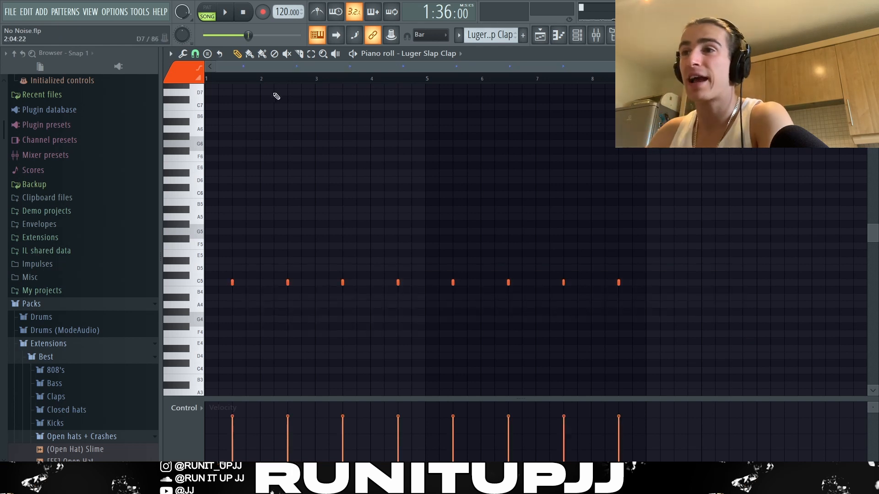
pyautogui.moveTo(263, 80); pyautogui.dragTo(33, 99)
pyautogui.keyDown('ctrl'); pyautogui.click(289, 153); pyautogui.keyUp('ctrl')
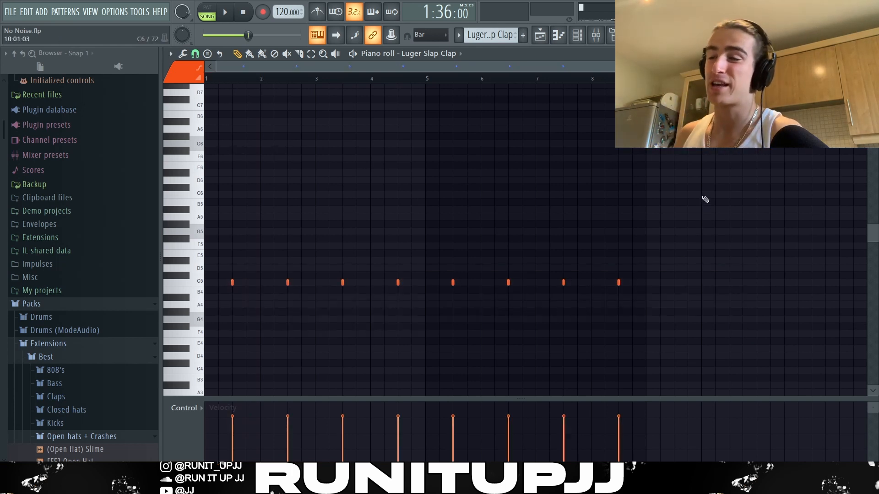
pyautogui.press('space')
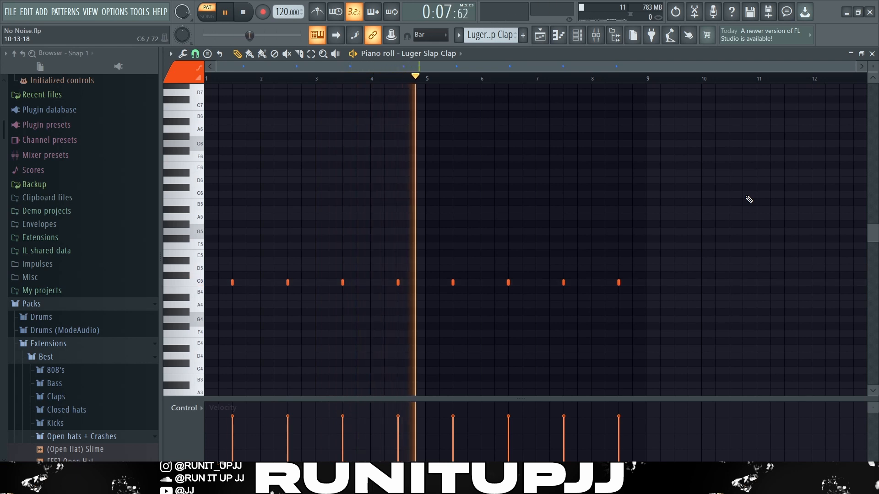
pyautogui.press('space')
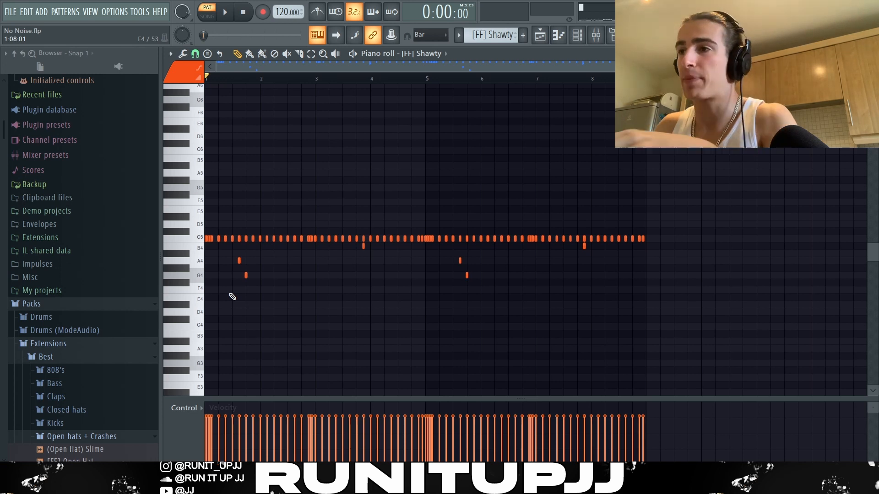
# - Highlight the five-note C5 roll opening the [FF] Shawty hi-hat pattern and set the snap to 1/2 step
pyautogui.scroll(4, 217, 240)
pyautogui.moveTo(238, 239); pyautogui.dragTo(200, 251)
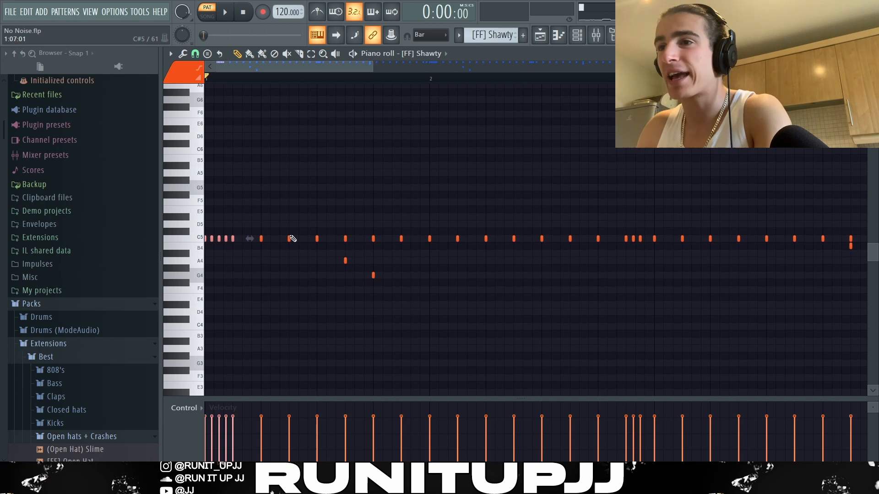
pyautogui.click(195, 53)
pyautogui.click(215, 145)
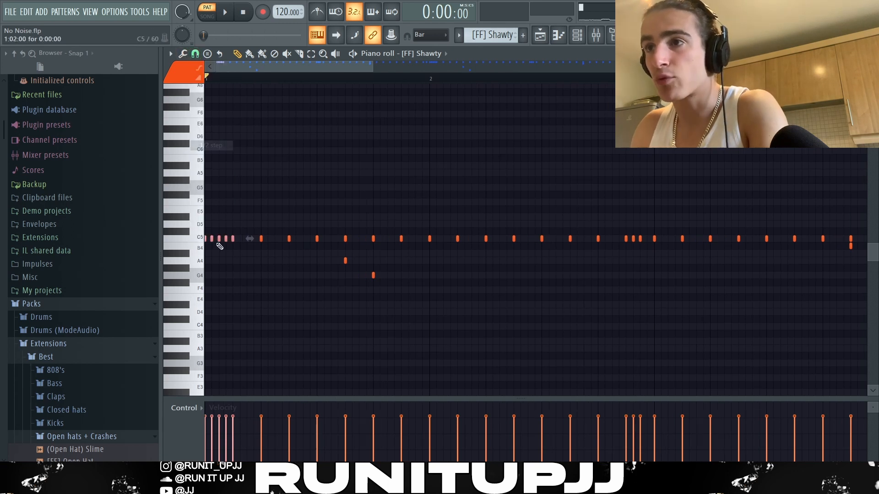
pyautogui.click(220, 246)
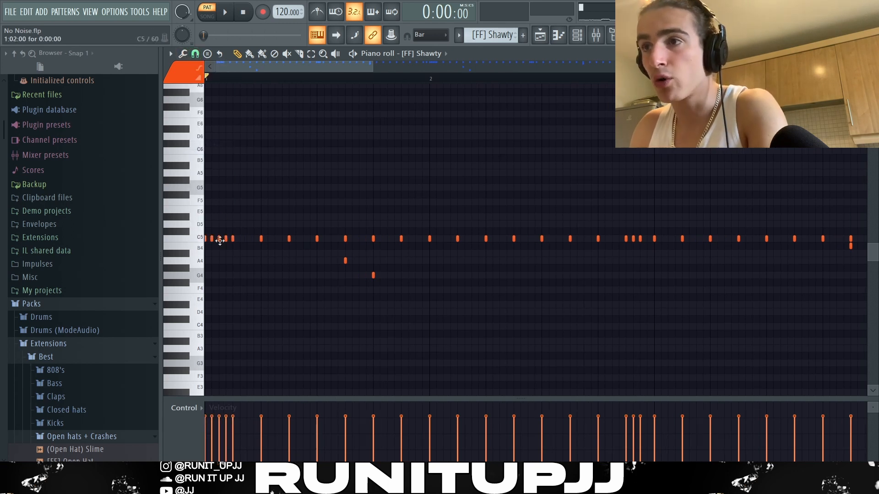
# - Select in turn the pitched-down A4 and G4 hi-hat notes in bar 1 and the short C5 roll just before bar 3
pyautogui.keyDown('ctrl'); pyautogui.click(444, 285); pyautogui.keyUp('ctrl')
pyautogui.scroll(-2, 300, 273)
pyautogui.moveTo(283, 253); pyautogui.dragTo(357, 293)
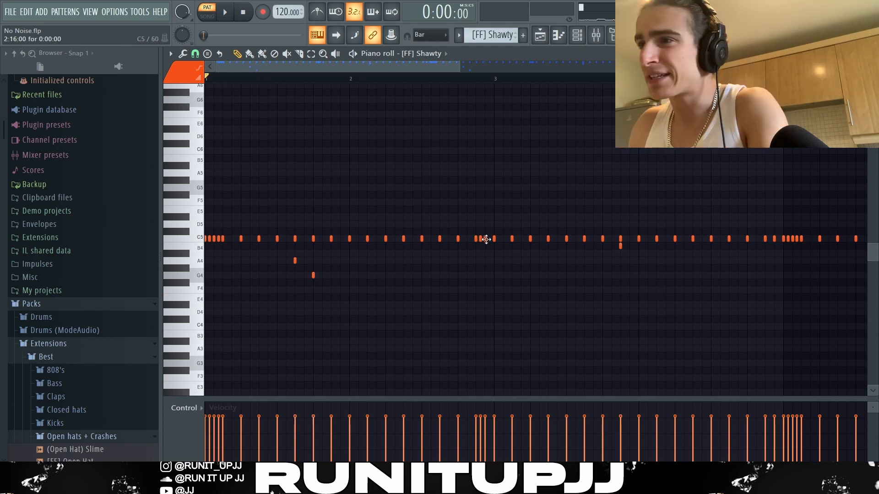
pyautogui.moveTo(469, 229); pyautogui.dragTo(500, 261)
pyautogui.scroll(-2, 513, 279)
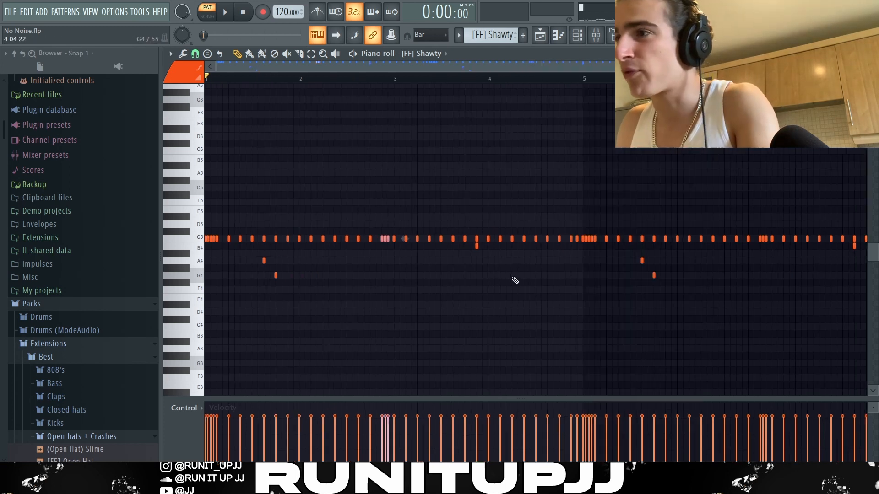
# - Play back the whole eight-bar [FF] Shawty hi-hat pattern
pyautogui.scroll(3, 476, 250)
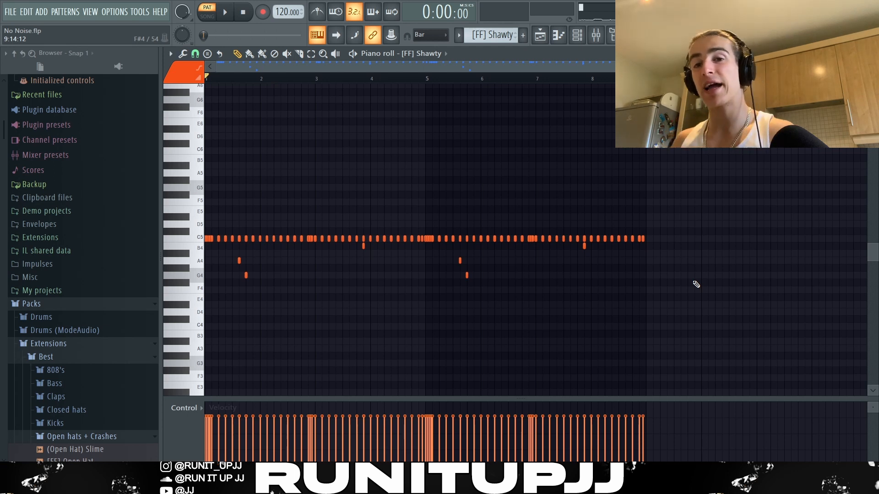
pyautogui.press('space')
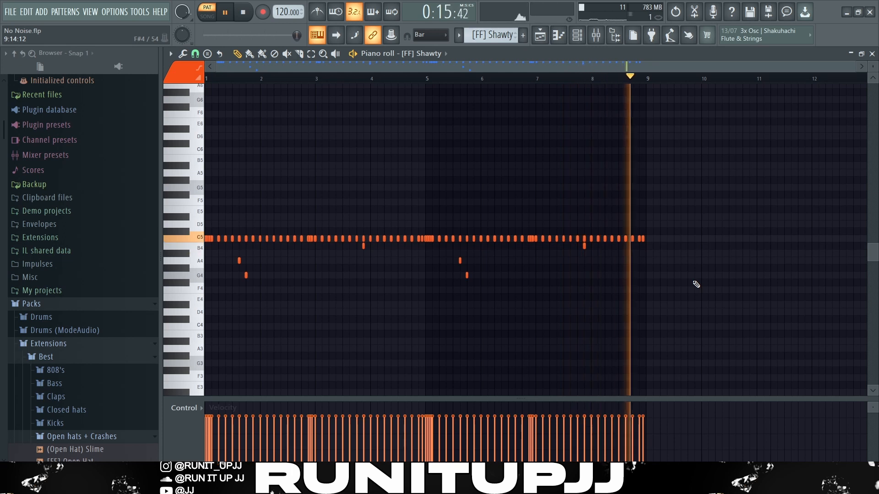
pyautogui.press('space')
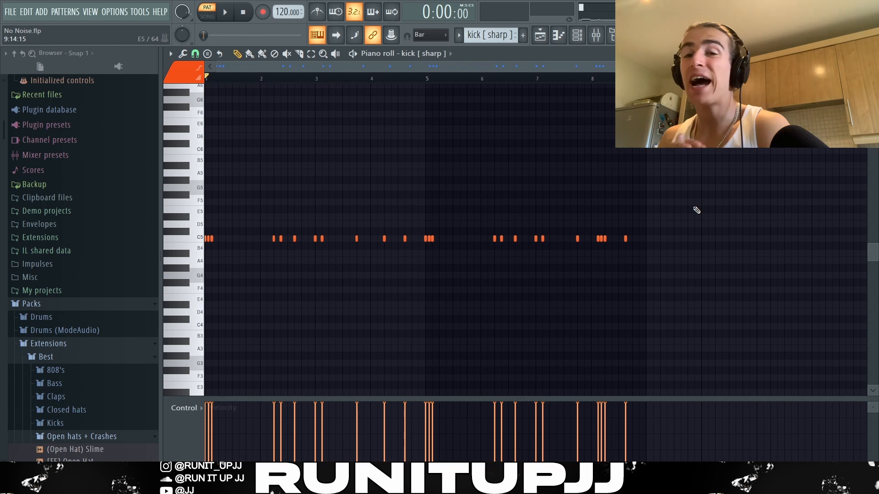
# - Select in turn the three opening kicks of the kick [ sharp ] pattern and the first two kicks in bar 2
pyautogui.scroll(2, 696, 210)
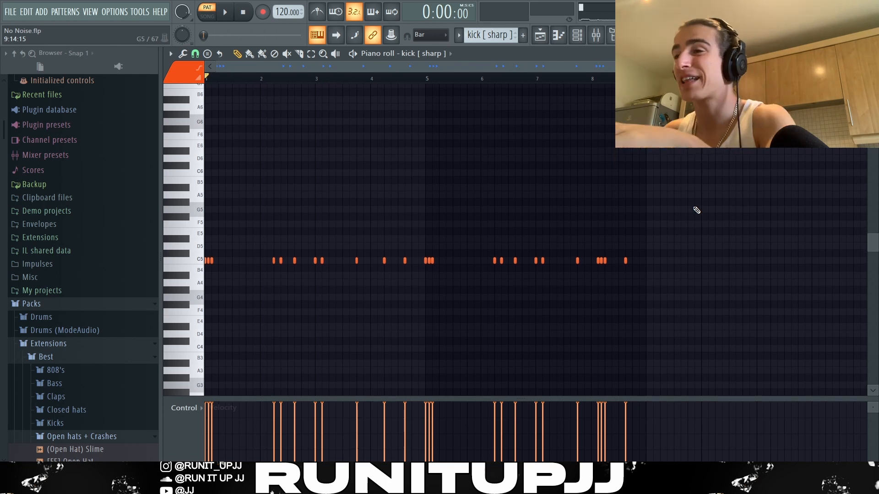
pyautogui.scroll(3, 255, 273)
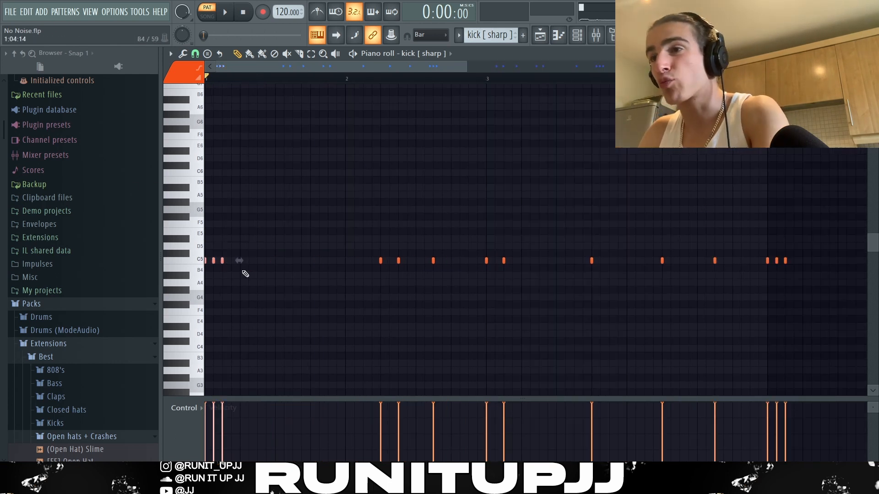
pyautogui.scroll(-2, 307, 273)
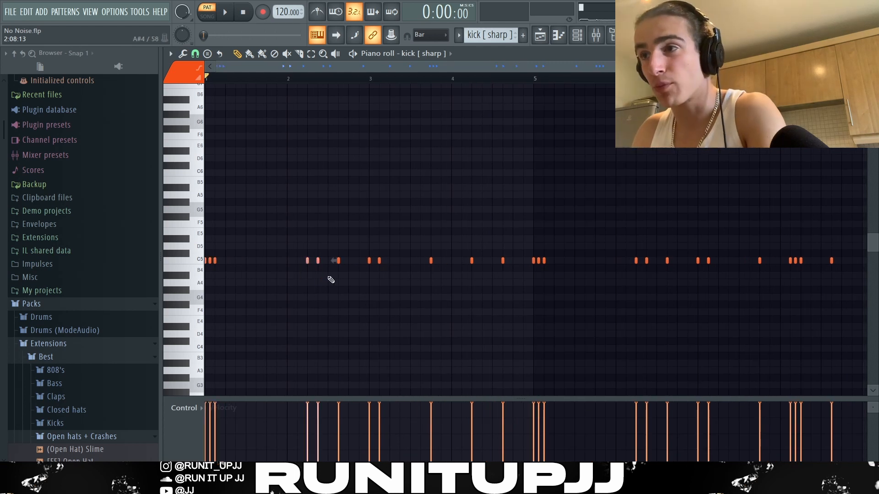
pyautogui.scroll(-1, 387, 280)
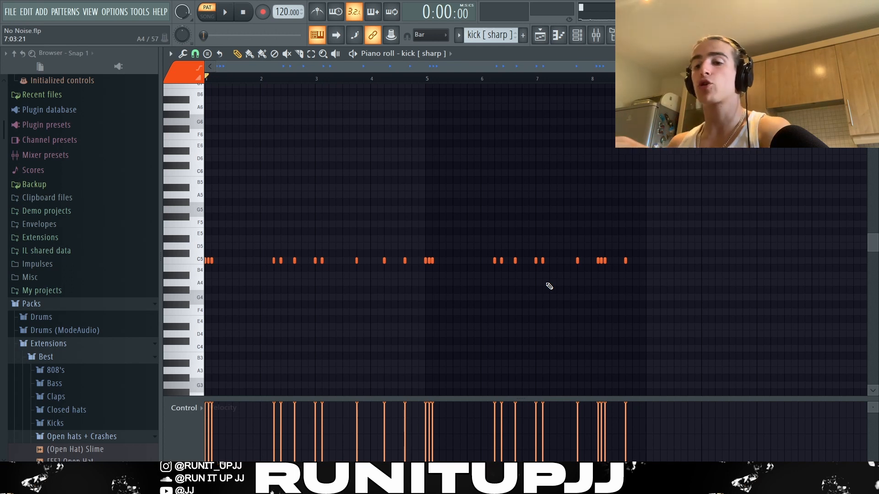
# - Select all the kick notes, clear the selection and play back the kick [ sharp ] pattern
pyautogui.hotkey('ctrl', 'a')
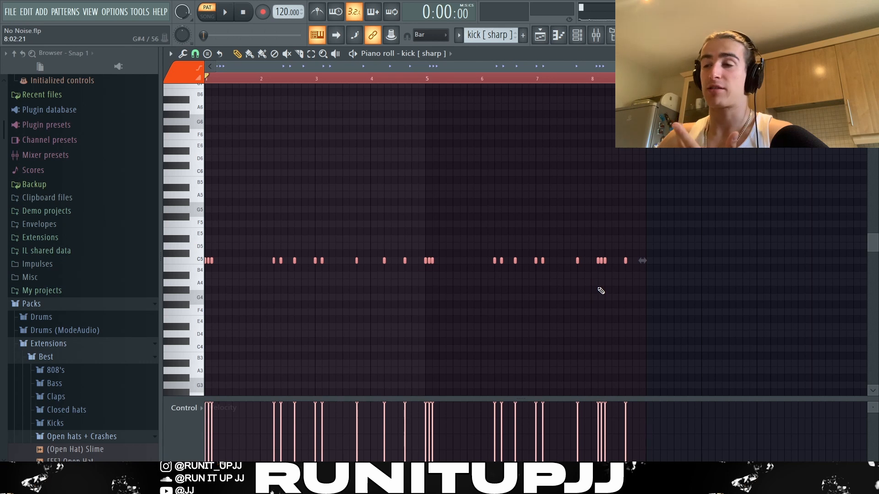
pyautogui.hotkey('ctrl', 'd')
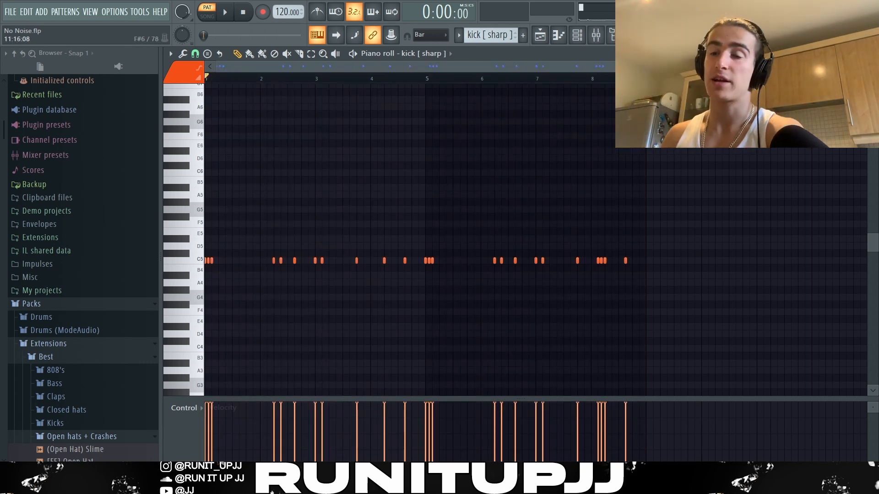
pyautogui.press('space')
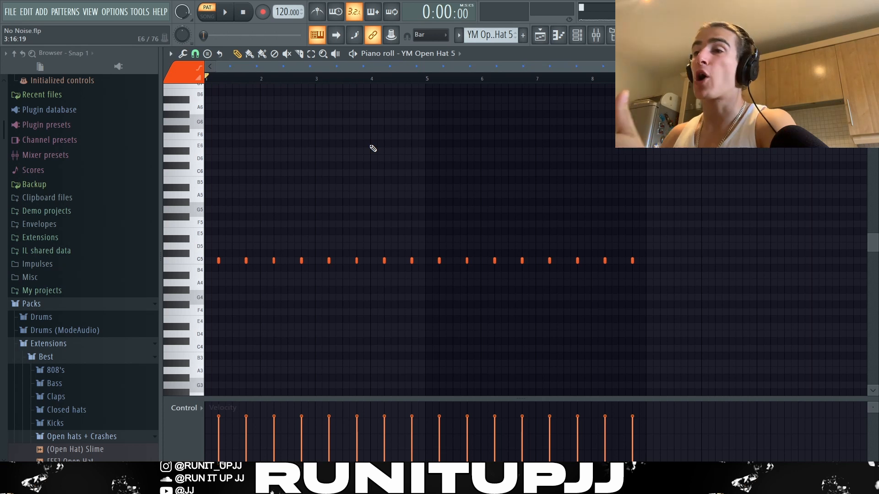
# - Highlight the first two open hats of the YM Open Hat 5 pattern and the span between them, and play the pattern back
pyautogui.moveTo(213, 251); pyautogui.dragTo(260, 278)
pyautogui.moveTo(219, 79); pyautogui.dragTo(255, 79)
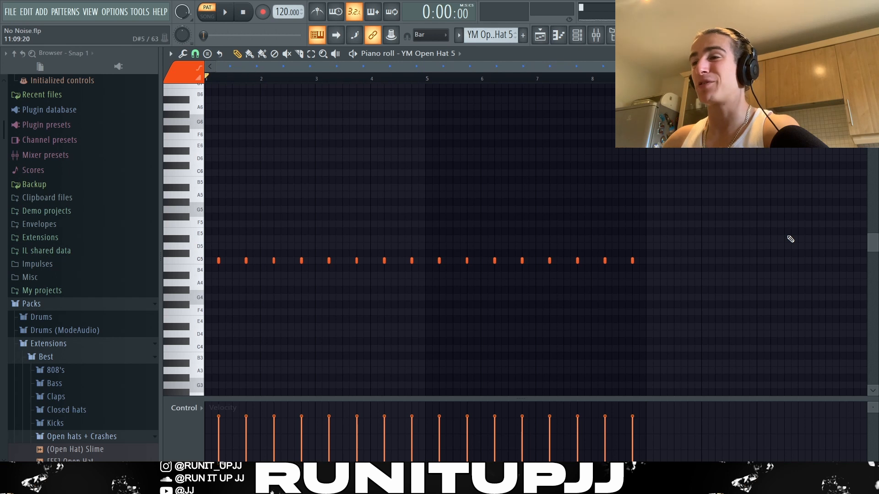
pyautogui.press('space')
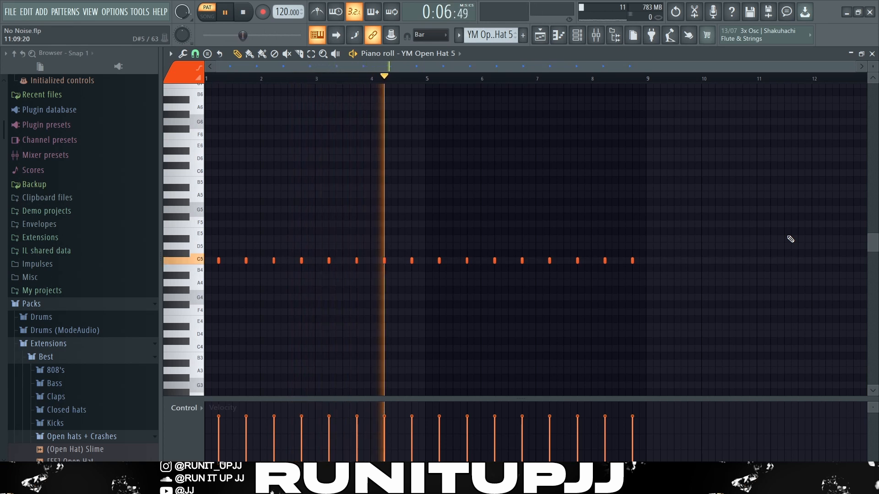
pyautogui.press('space')
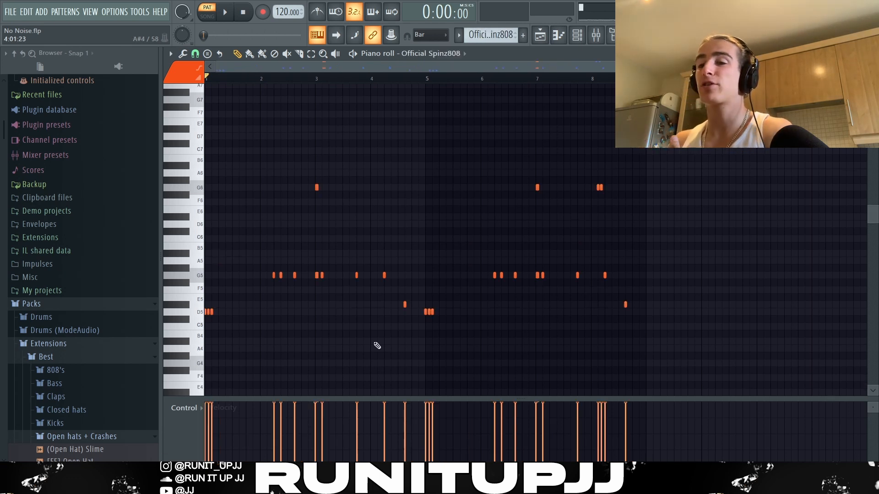
# - Select all the notes of the Official Spinz808 pattern, and then only the G5 notes leading into bar 3
pyautogui.hotkey('ctrl', 'a')
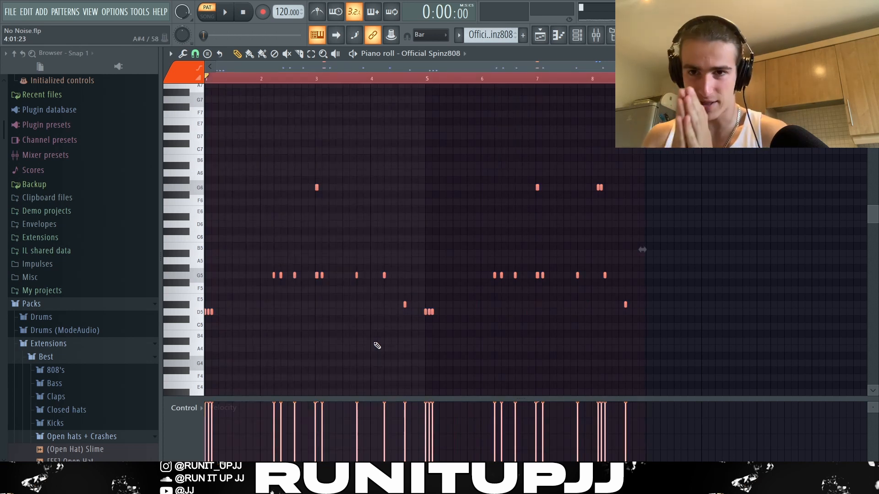
pyautogui.scroll(2, 188, 300)
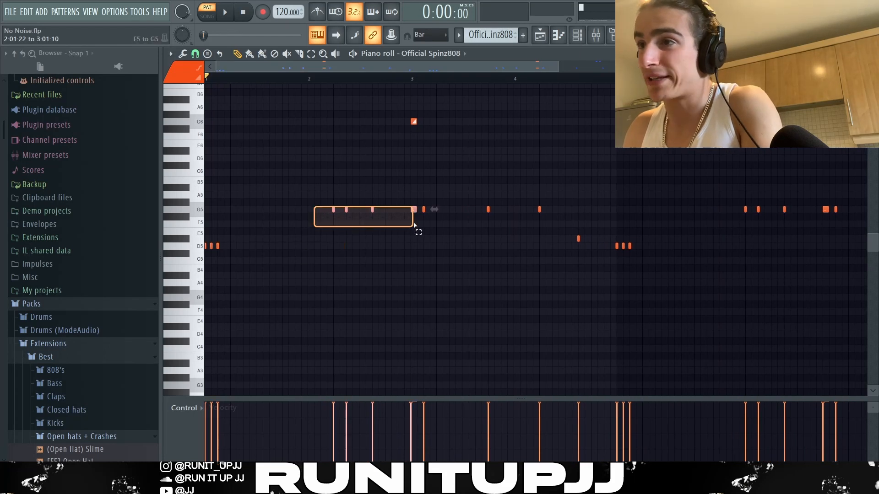
pyautogui.scroll(4, 415, 226)
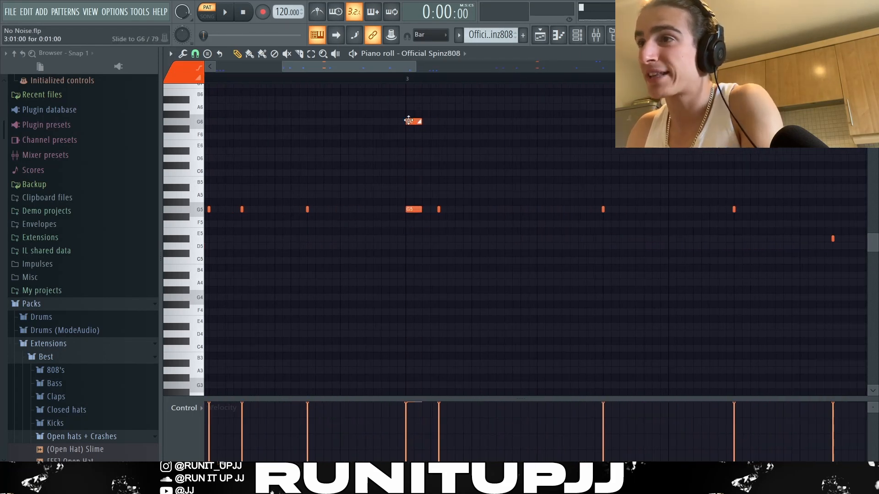
# - Select the G5 note and its G6 slide note at bar 3, and then the pair of G6 notes in bar 8
pyautogui.scroll(-3, 444, 262)
pyautogui.scroll(3, 452, 254)
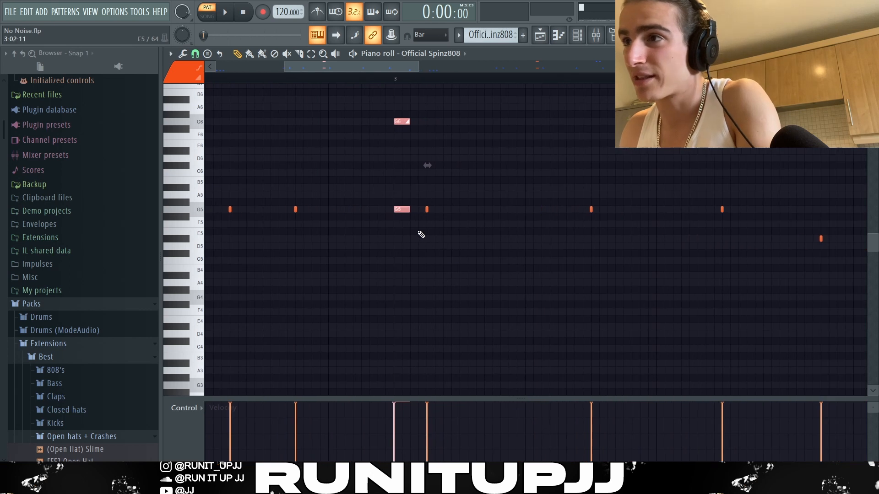
pyautogui.scroll(-5, 424, 259)
pyautogui.scroll(5, 619, 183)
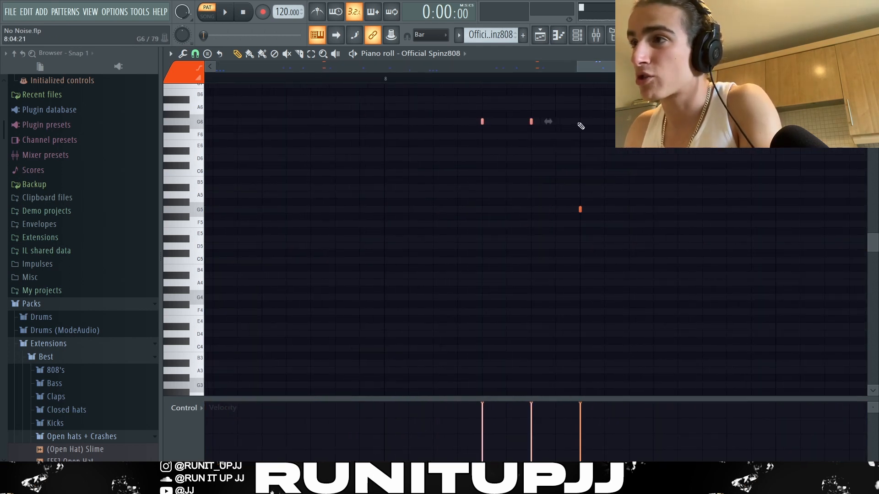
# - Play back the Official Spinz808 pattern, and then the drum tracks together in the arrangement from bar 17
pyautogui.scroll(-5, 524, 172)
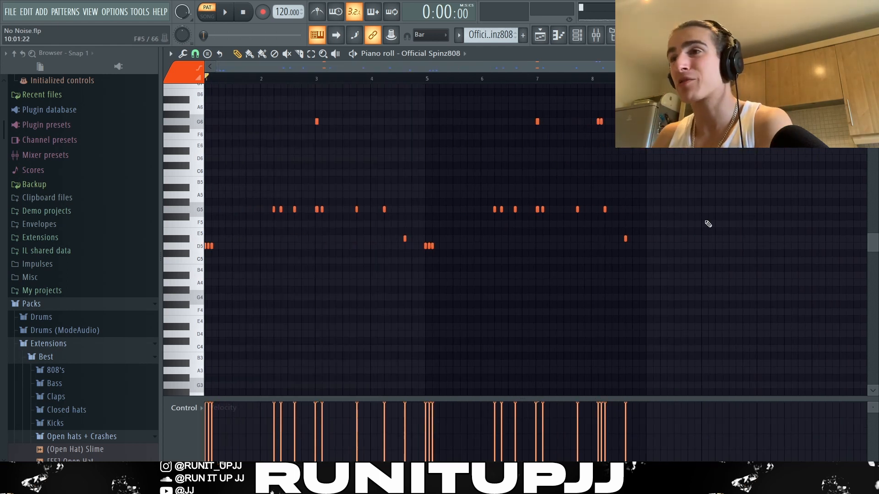
pyautogui.press('space')
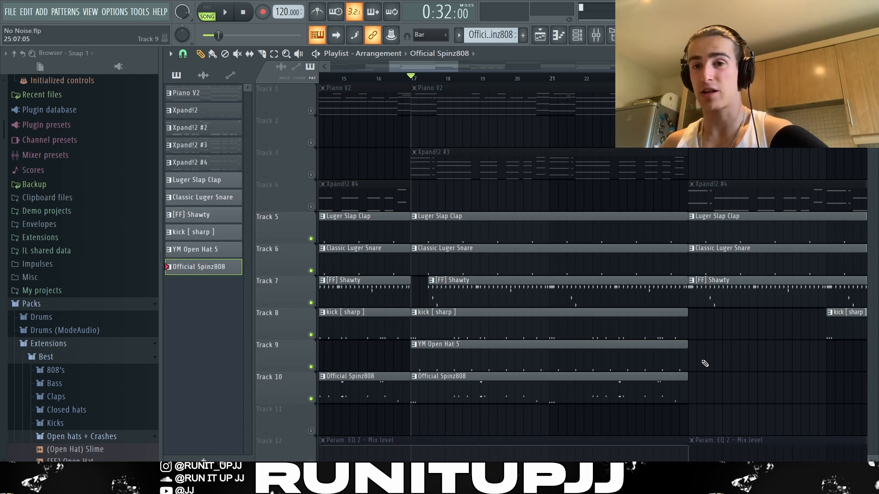
pyautogui.press('space')
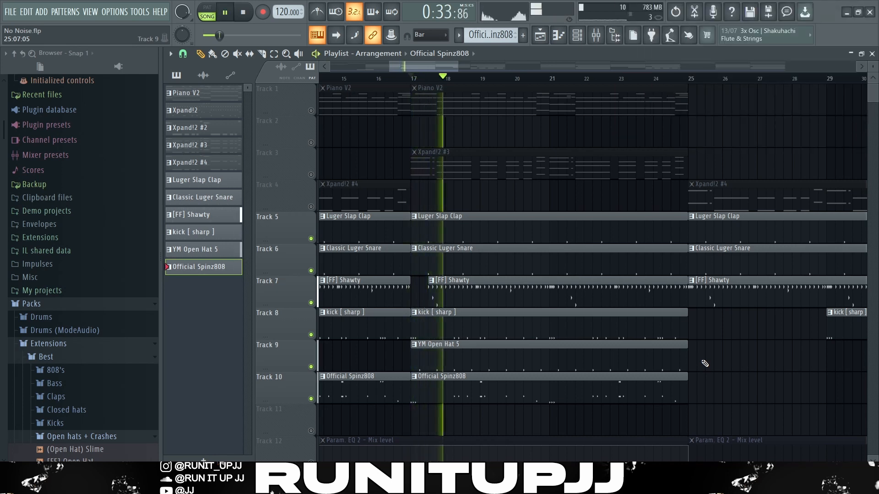